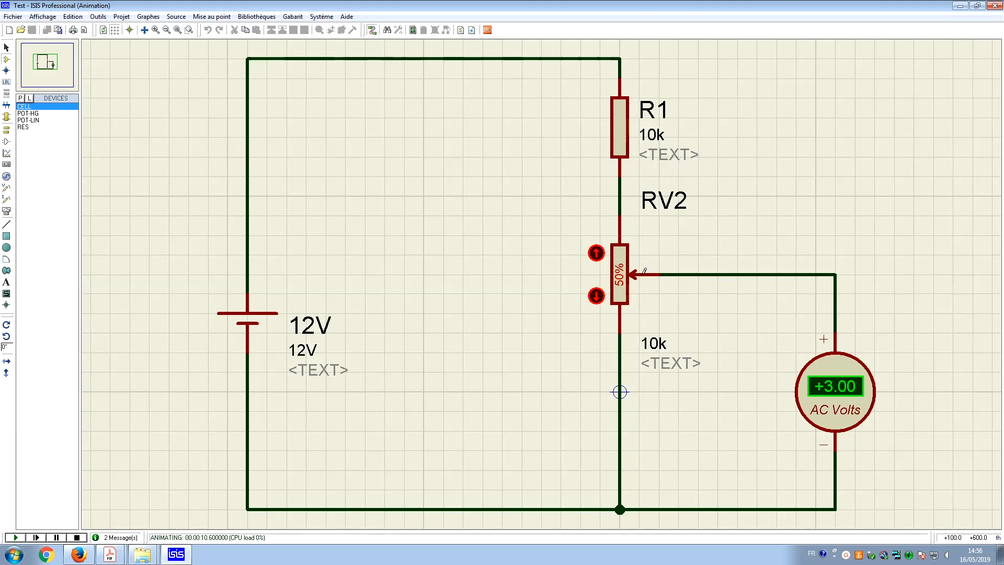
# Step: Lower potentiometer RV2 to 0% in the running simulation, and raise its wiper again to observe the output voltage
pyautogui.click(596, 295)
pyautogui.click(596, 295)
pyautogui.click(596, 296)
pyautogui.click(596, 295)
pyautogui.click(596, 296)
pyautogui.click(596, 296)
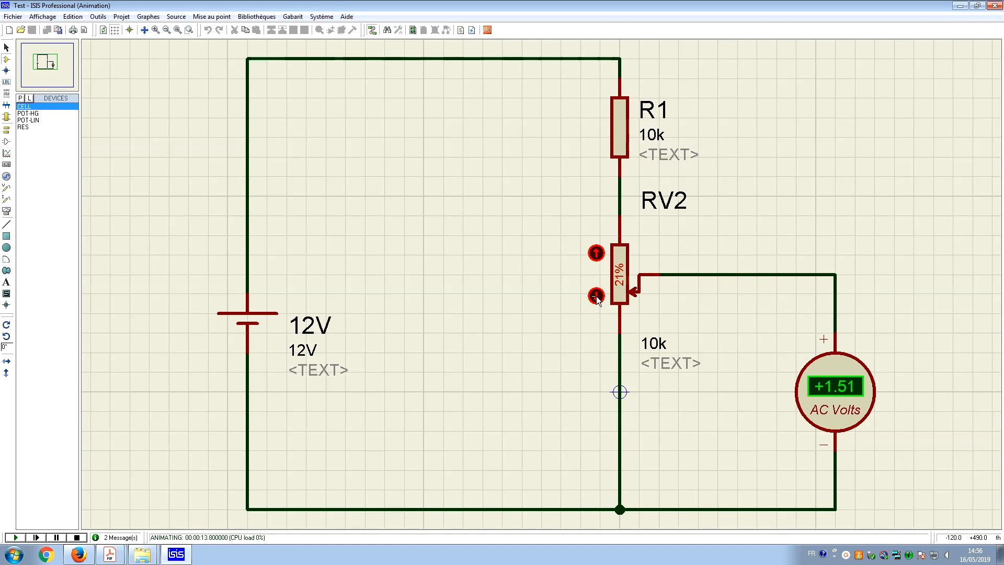
pyautogui.click(596, 295)
pyautogui.click(596, 296)
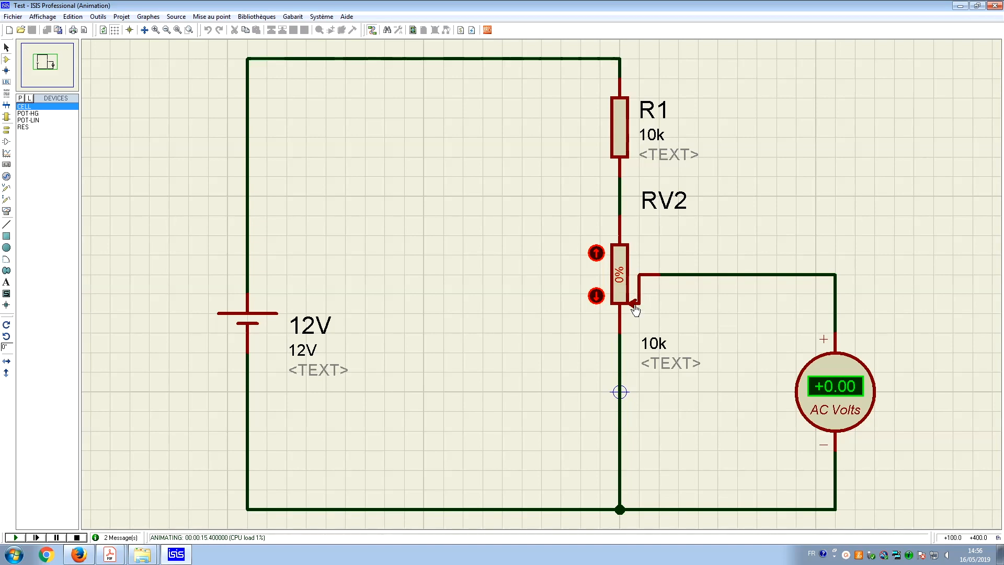
pyautogui.click(595, 253)
pyautogui.moveTo(595, 253); pyautogui.dragTo(597, 254)
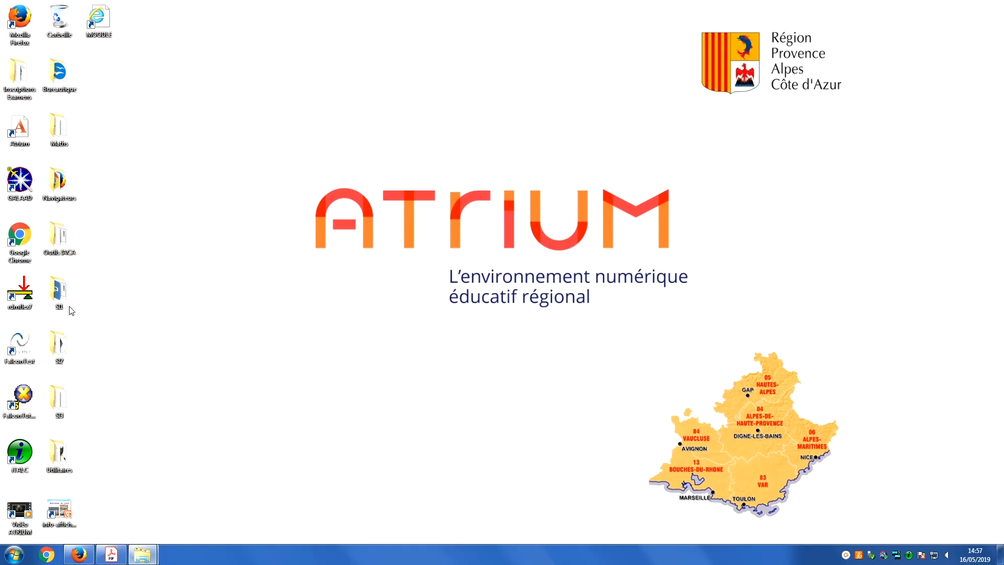
# Step: Launch ISIS Professional, decline the example projects and dismiss the Open GL notice
pyautogui.doubleClick(65, 349)
pyautogui.doubleClick(320, 315)
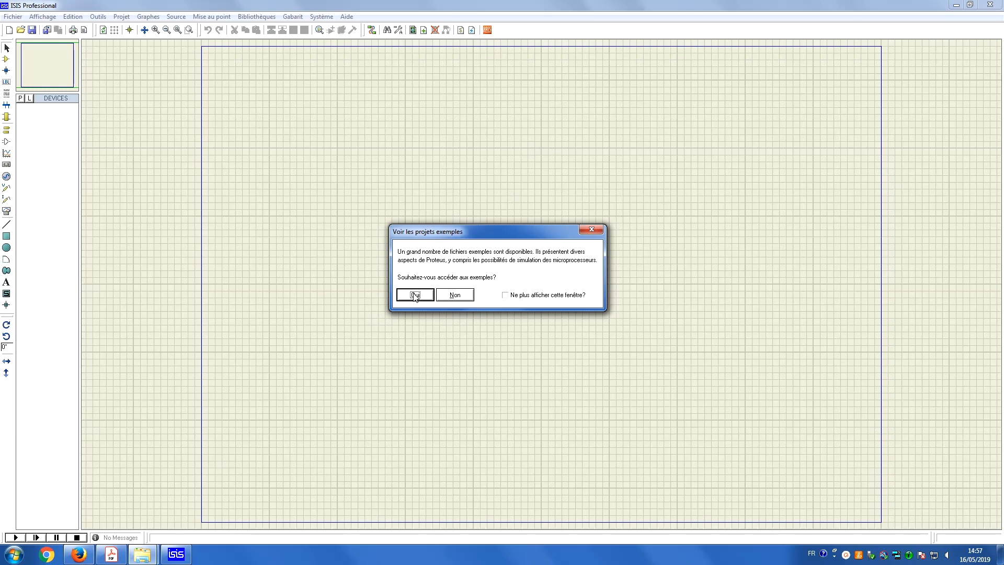
pyautogui.click(469, 296)
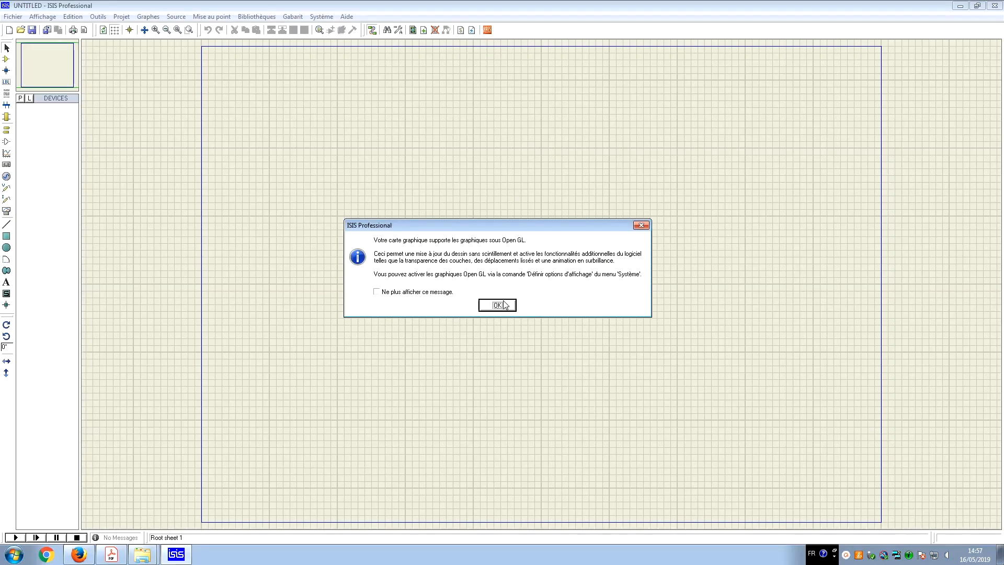
pyautogui.click(496, 308)
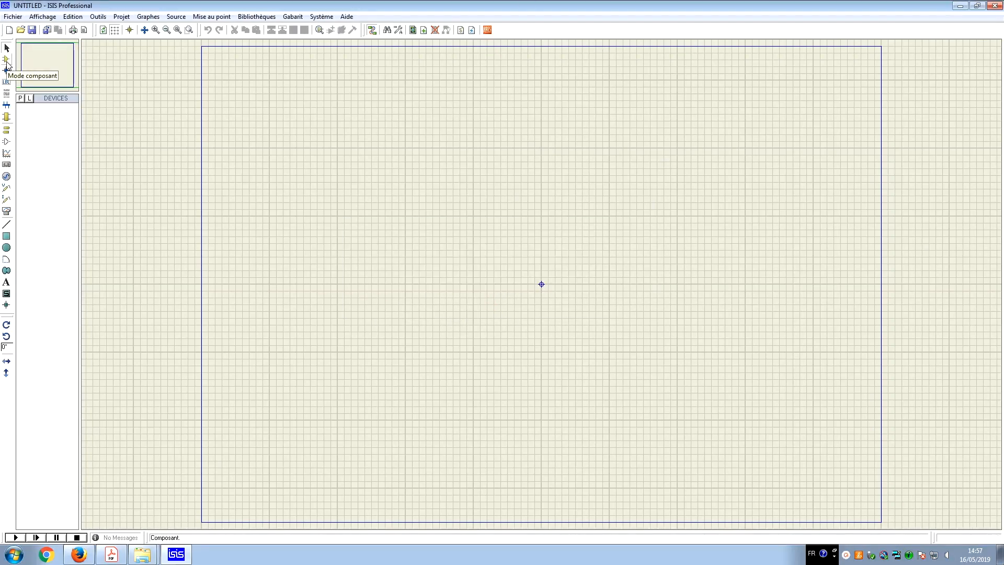
# Step: Find the single-cell battery CELL in the device library with the keyword "battery" and place it on the sheet's upper-left area
pyautogui.click(7, 59)
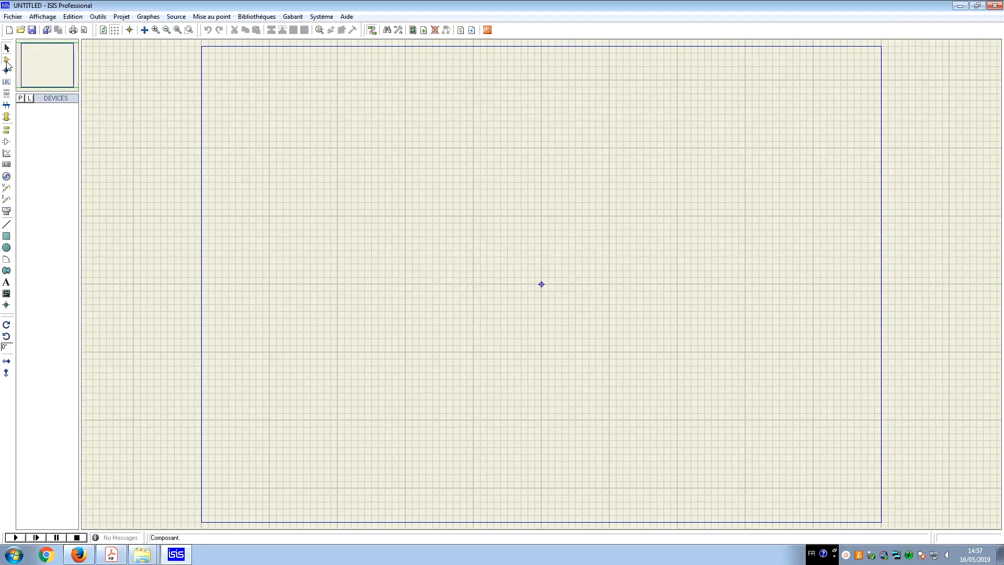
pyautogui.click(20, 100)
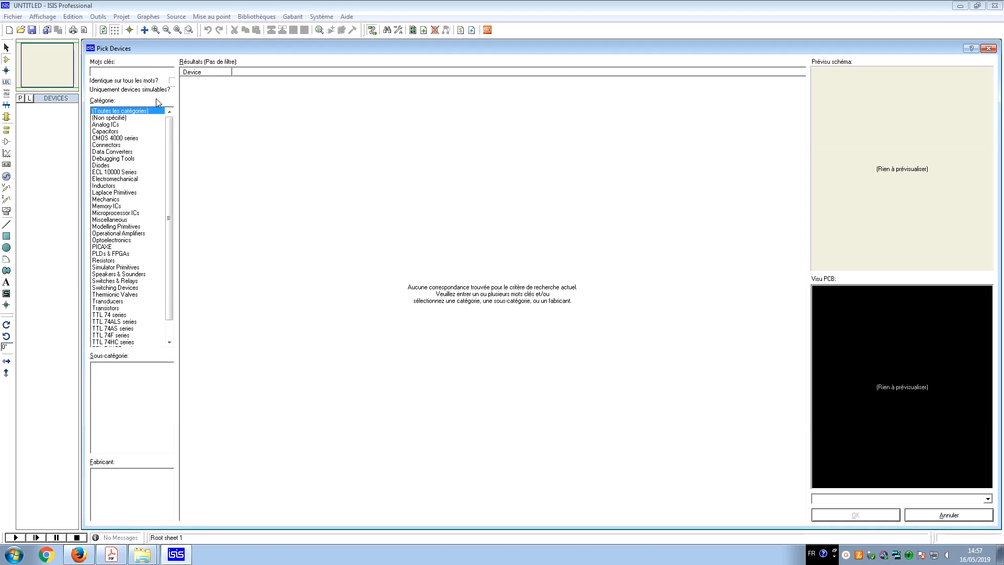
pyautogui.write('battery')
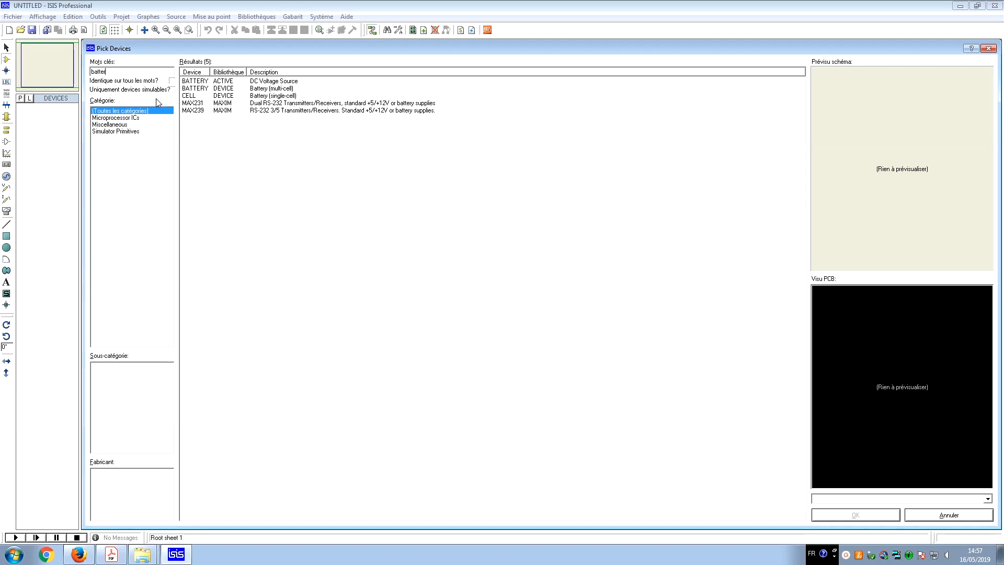
pyautogui.click(189, 97)
pyautogui.click(884, 516)
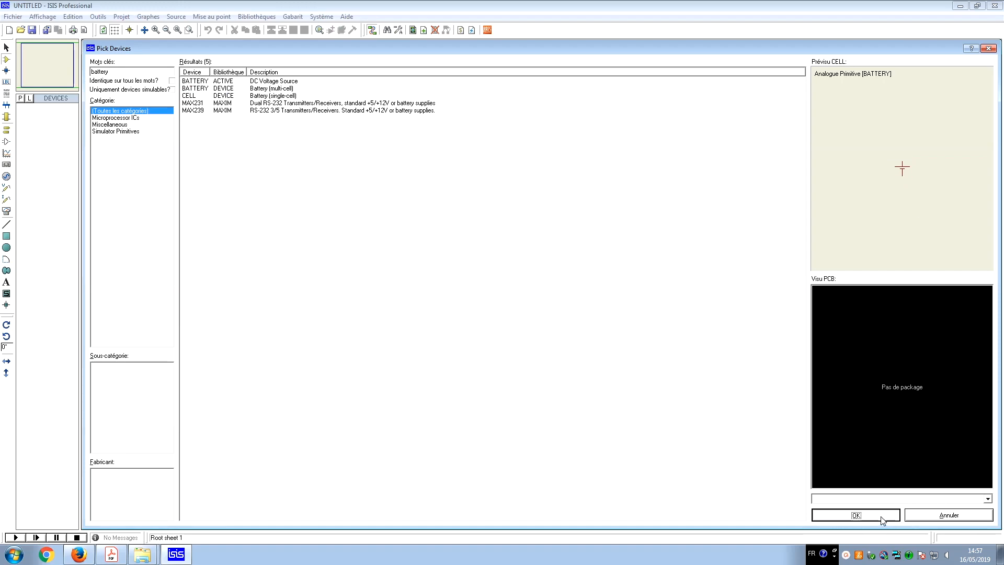
pyautogui.click(440, 243)
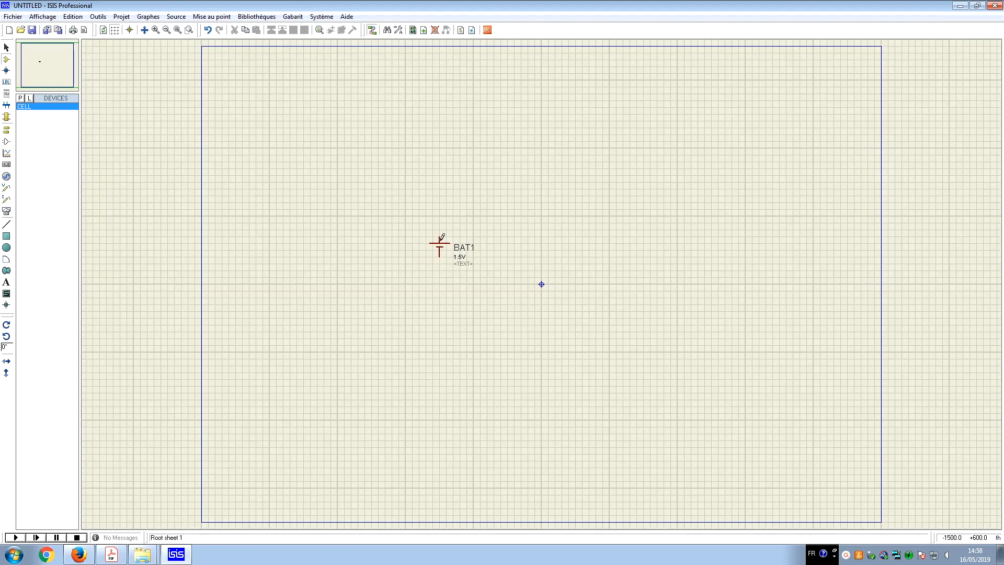
# Step: Set the voltage of the placed battery to 12V
pyautogui.doubleClick(440, 250)
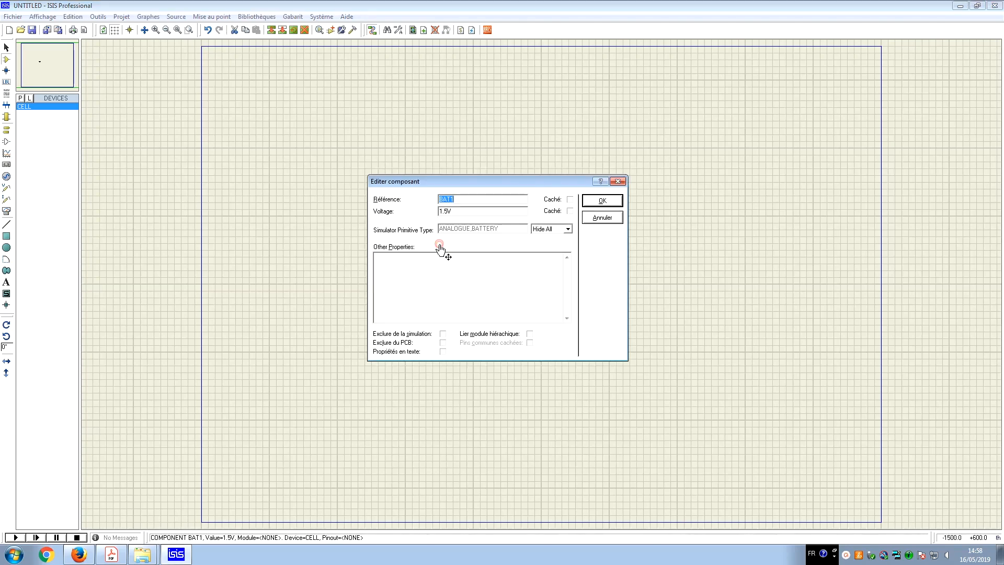
pyautogui.press('BackSpace')
pyautogui.write('1')
pyautogui.click(594, 199)
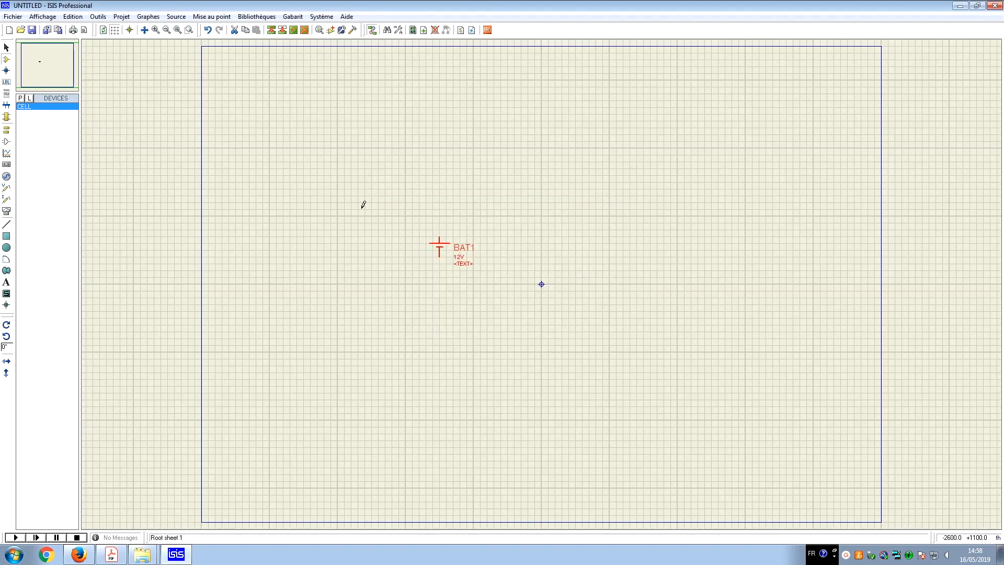
# Step: Search the device library for RES and add the generic resistor to the project's devices
pyautogui.click(19, 98)
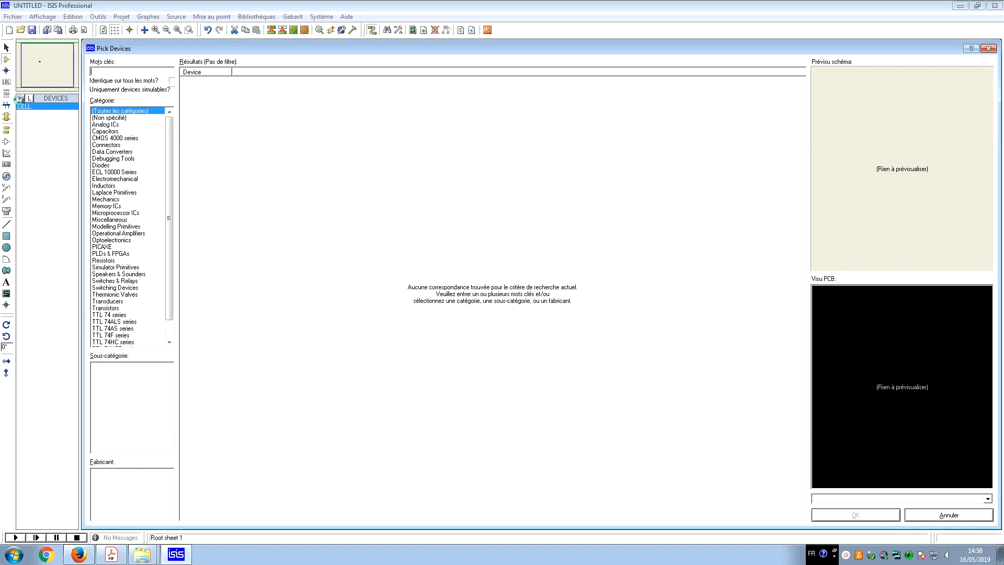
pyautogui.click(112, 70)
pyautogui.write('RES')
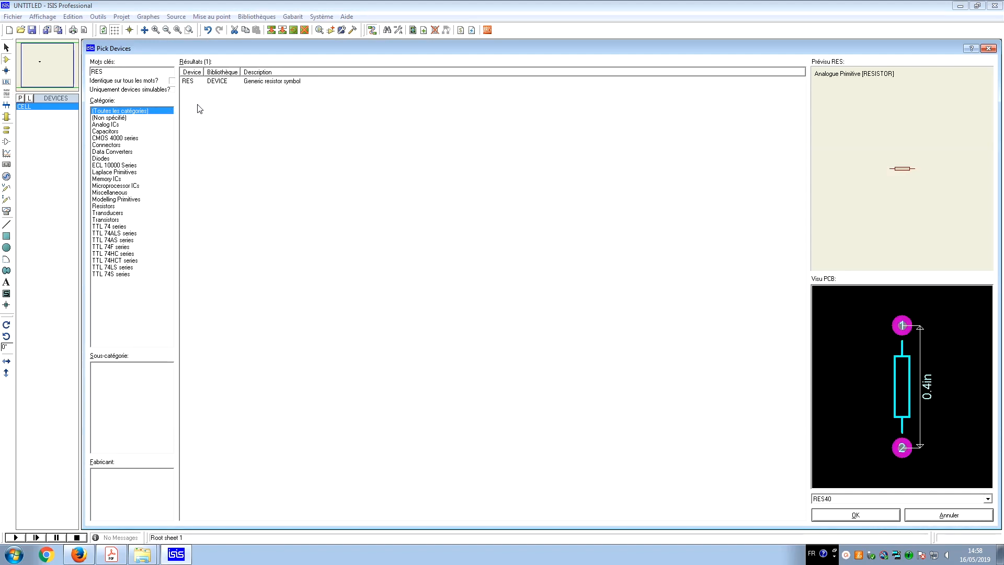
pyautogui.click(189, 84)
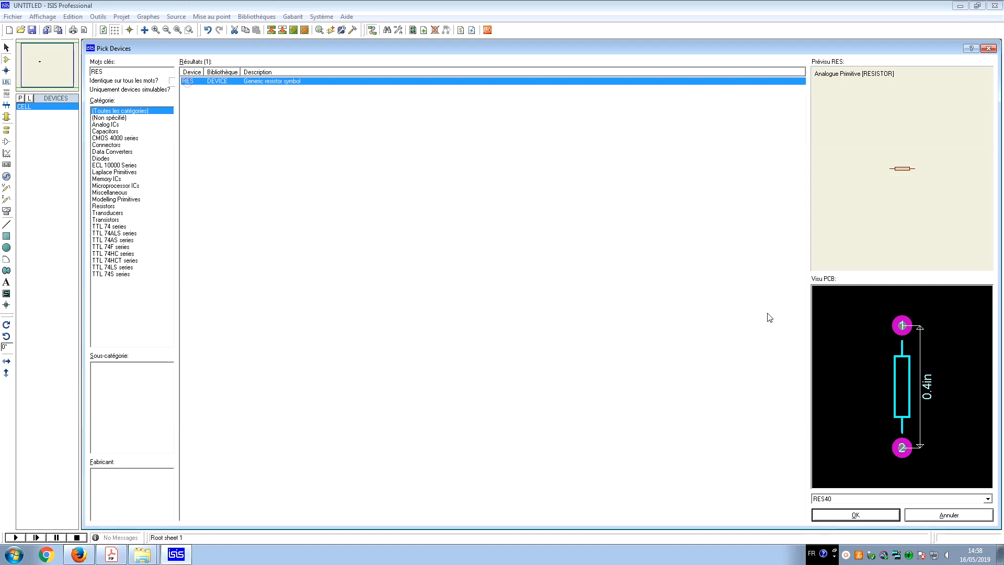
pyautogui.click(847, 516)
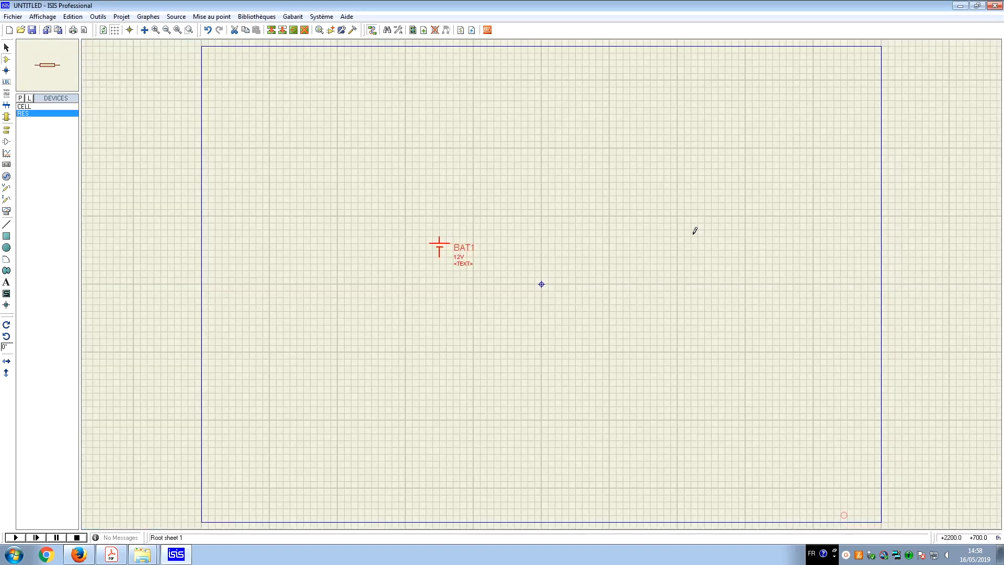
# Step: Place two resistors one above the other to the right of the battery
pyautogui.click(524, 224)
pyautogui.click(524, 223)
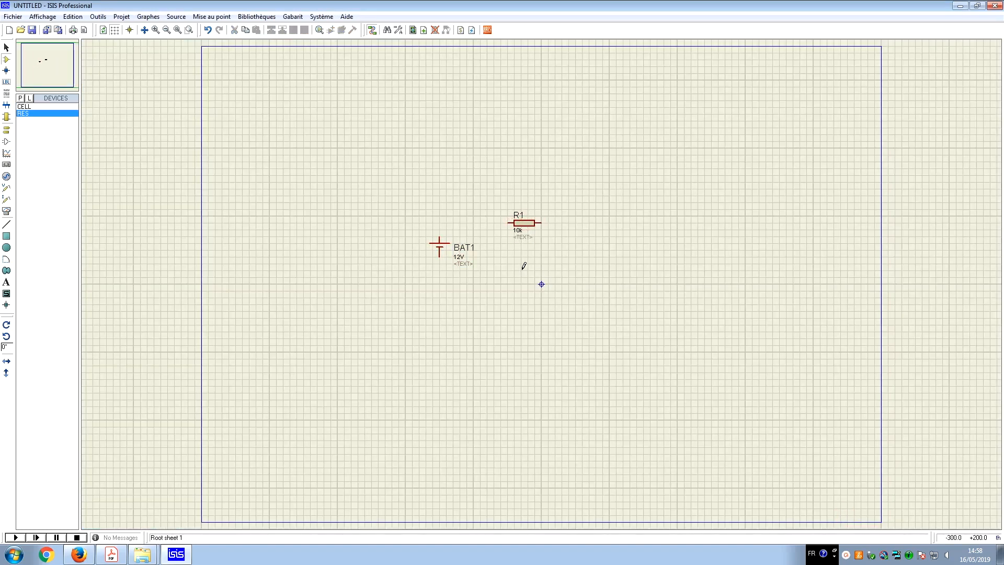
pyautogui.click(524, 271)
pyautogui.click(525, 270)
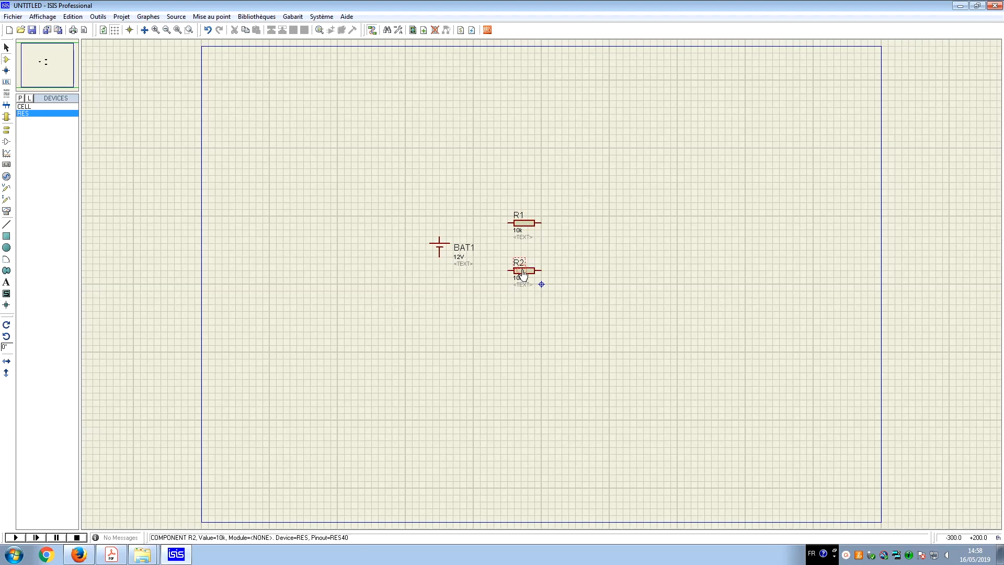
# Step: Rotate both resistors clockwise so they stand vertically
pyautogui.rightClick(521, 228)
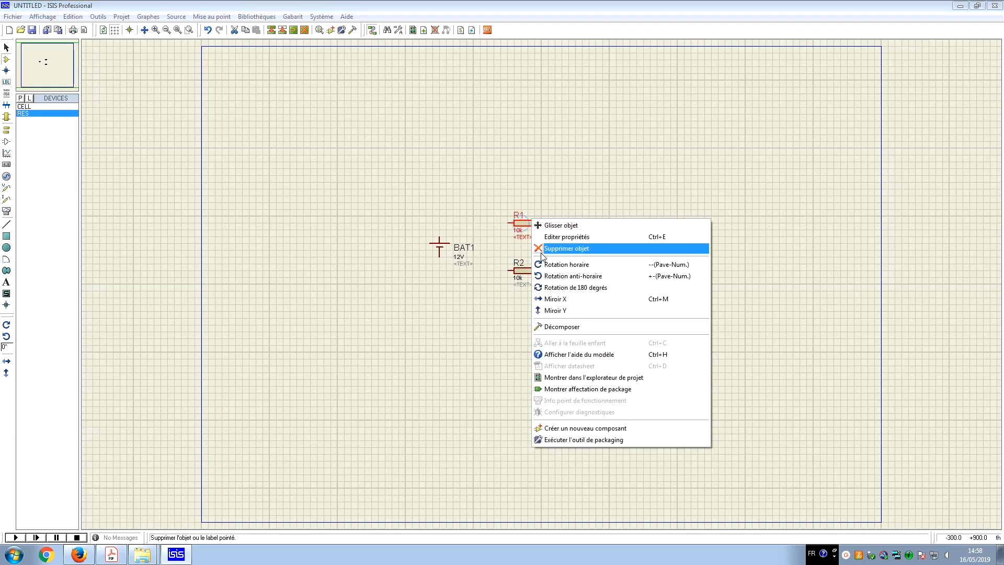
pyautogui.click(547, 267)
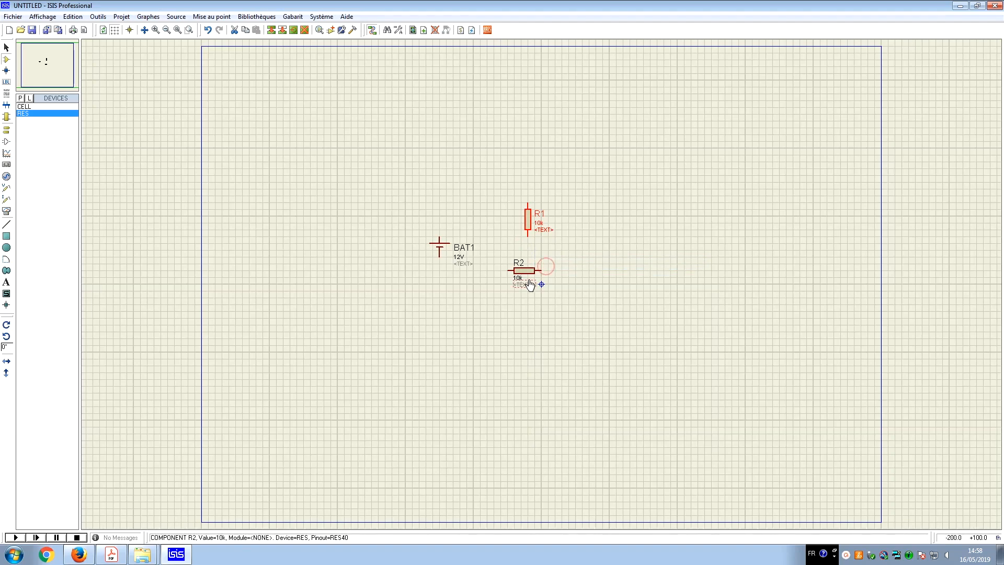
pyautogui.rightClick(524, 273)
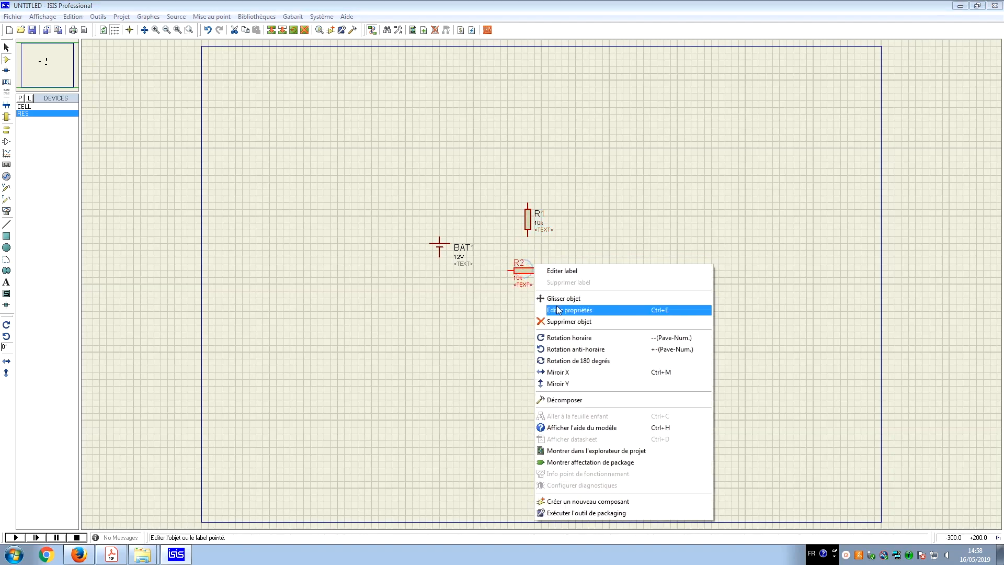
pyautogui.click(567, 337)
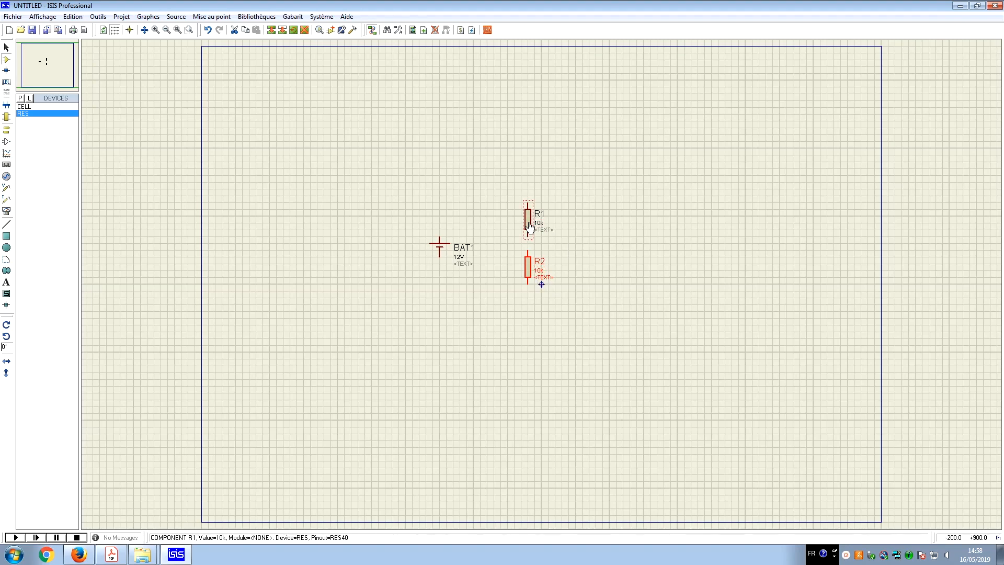
# Step: Check the resistance in R1's properties and accept them without changes
pyautogui.click(529, 226)
pyautogui.click(529, 226)
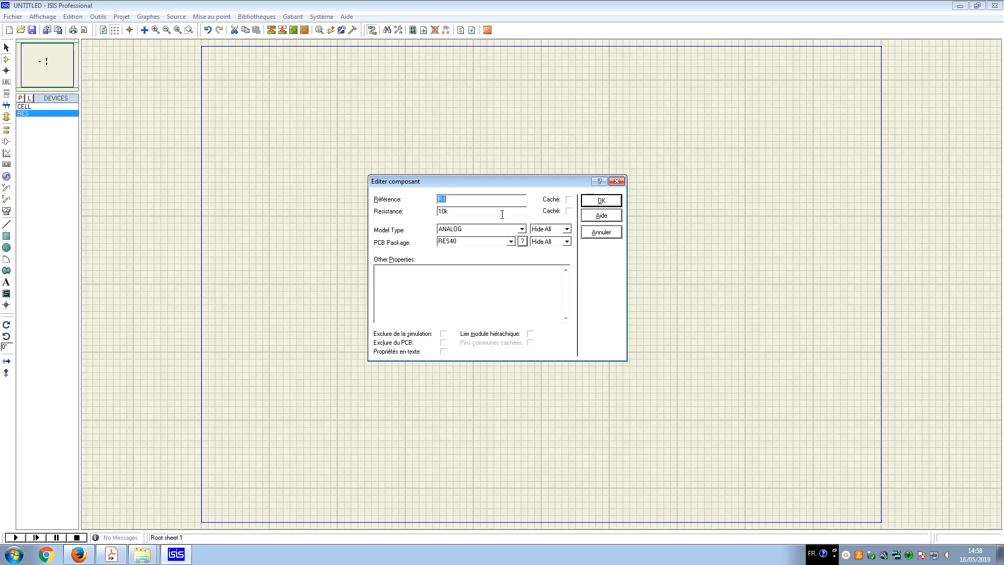
pyautogui.click(601, 202)
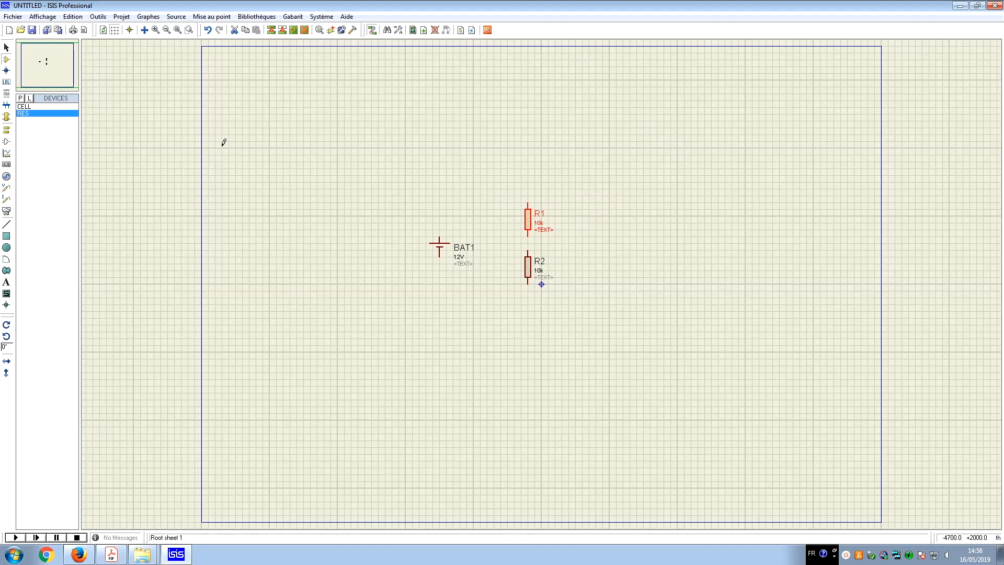
# Step: Wire the battery's positive terminal to R1, R1 to R2, and R2 back to the battery's negative terminal in a series loop
pyautogui.click(439, 236)
pyautogui.click(527, 189)
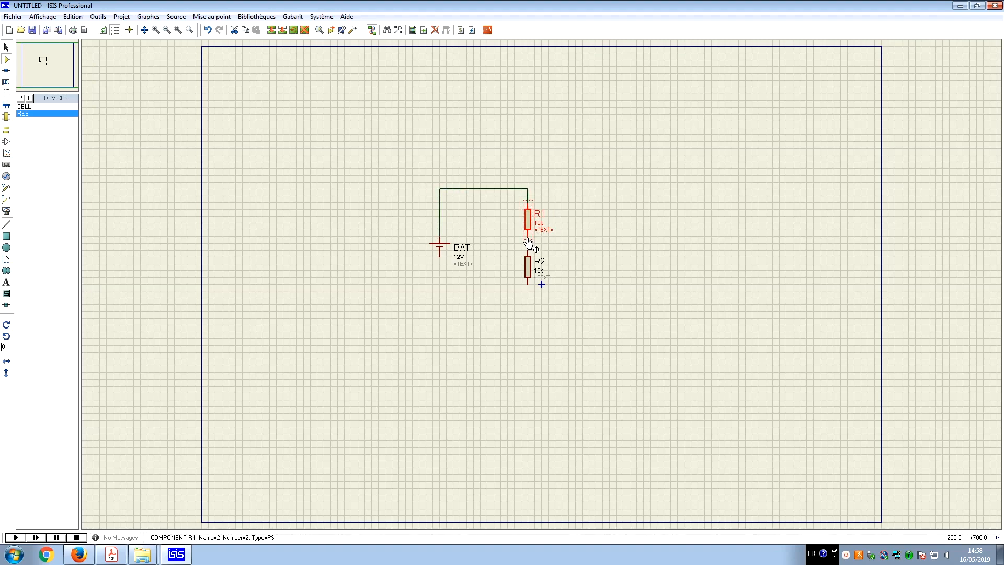
pyautogui.click(528, 249)
pyautogui.click(527, 235)
pyautogui.click(528, 297)
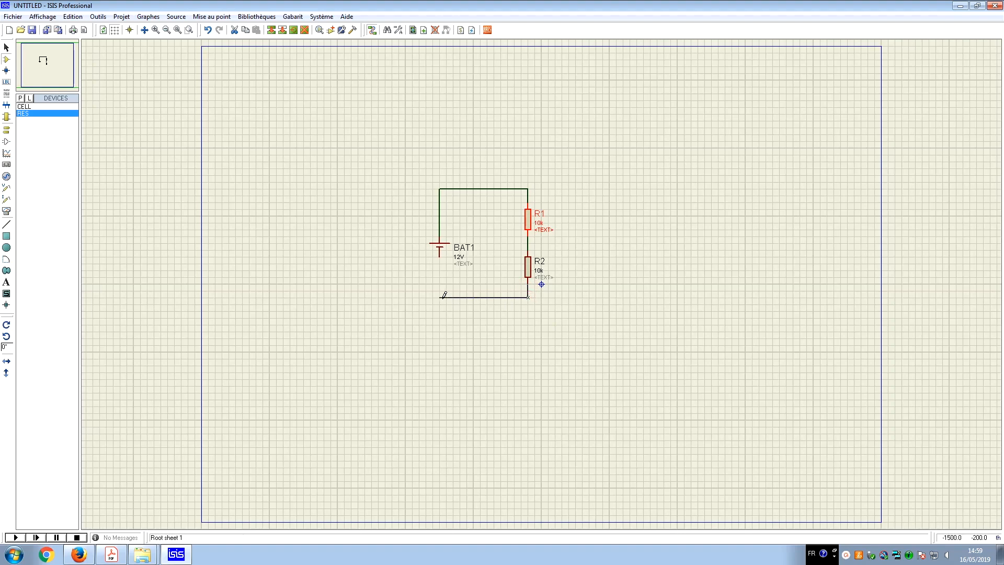
pyautogui.click(440, 256)
# Step: Place a DC voltmeter from the virtual instruments to the right of R2
pyautogui.click(189, 32)
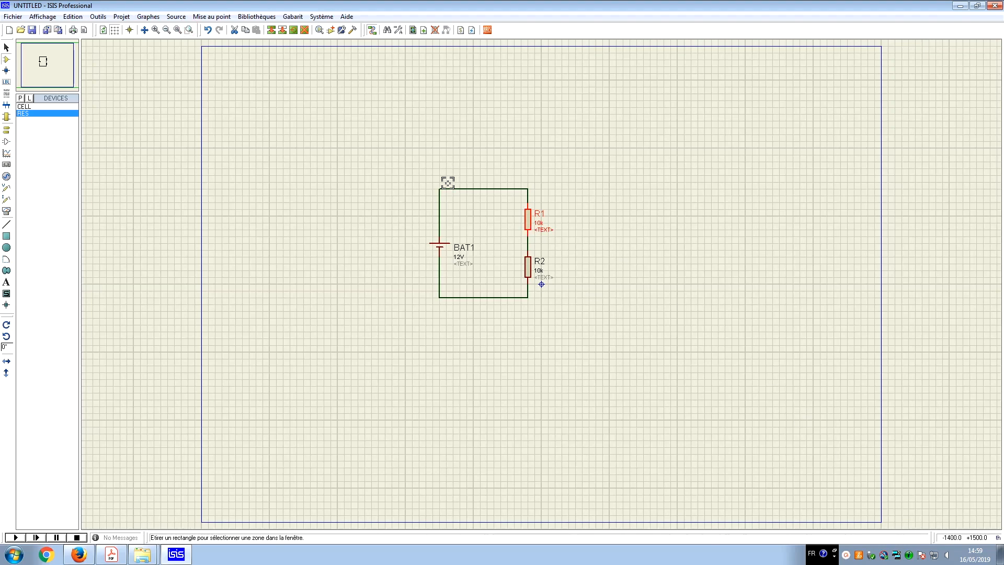
pyautogui.moveTo(421, 176); pyautogui.dragTo(602, 330)
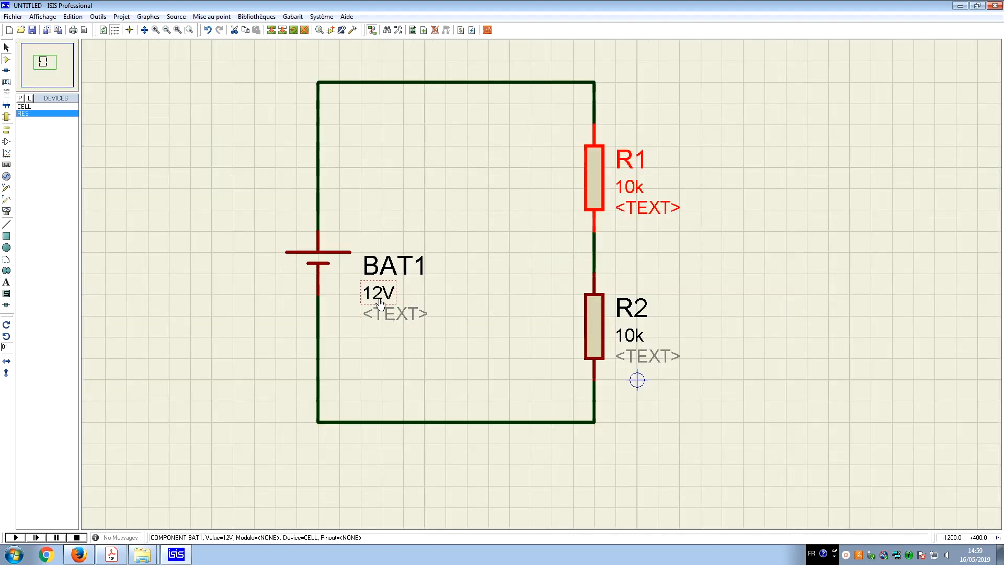
pyautogui.click(7, 211)
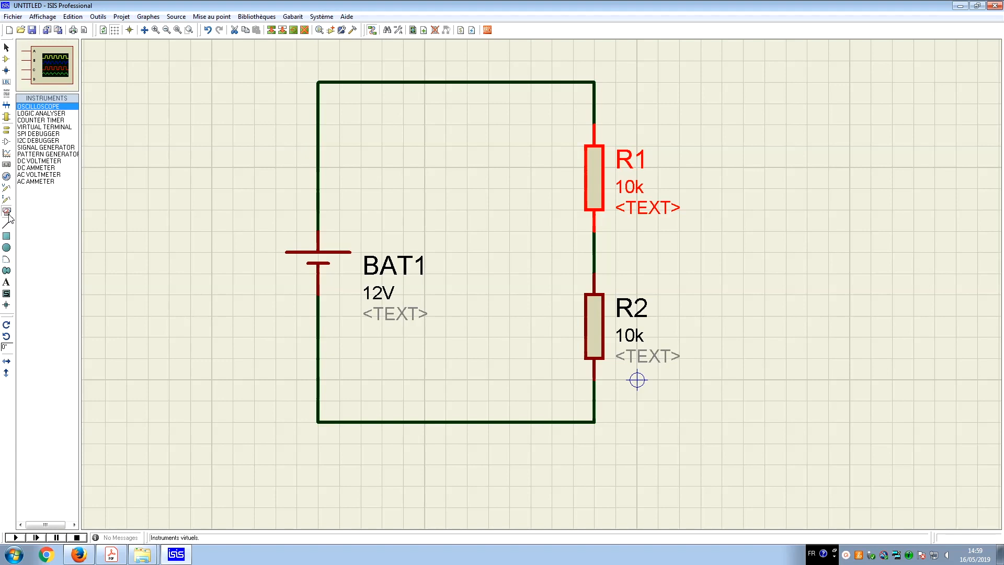
pyautogui.click(33, 162)
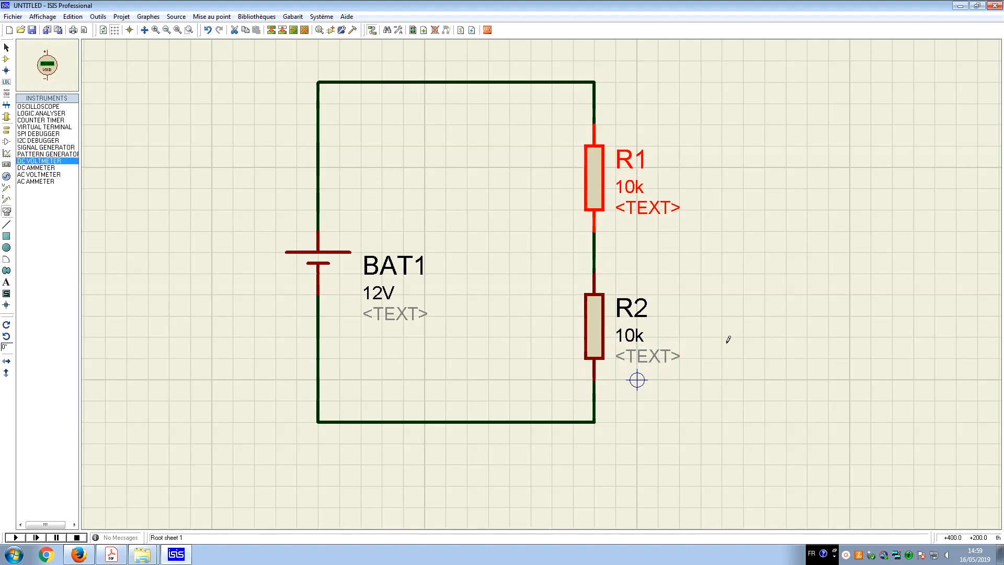
pyautogui.click(751, 328)
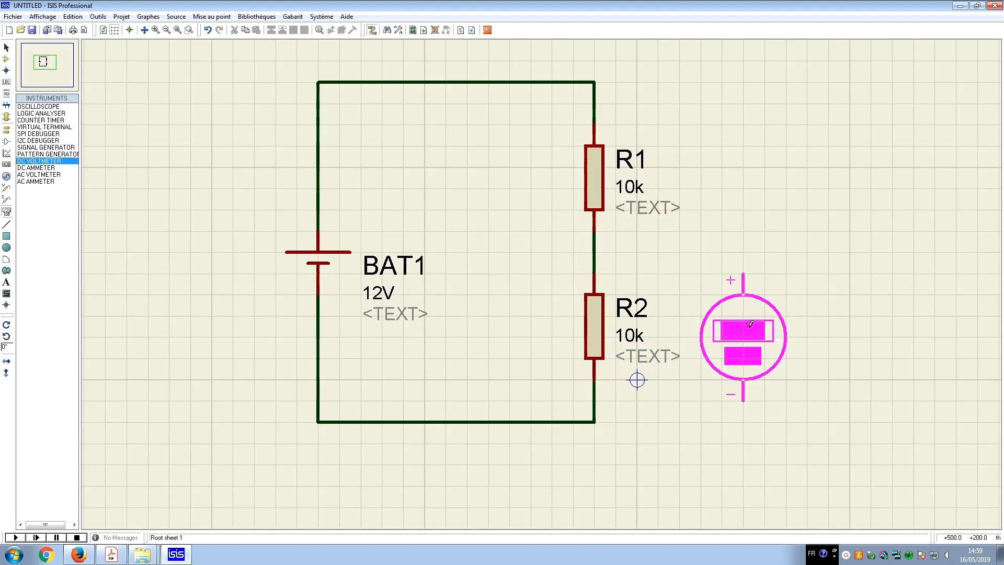
pyautogui.click(750, 330)
pyautogui.click(697, 311)
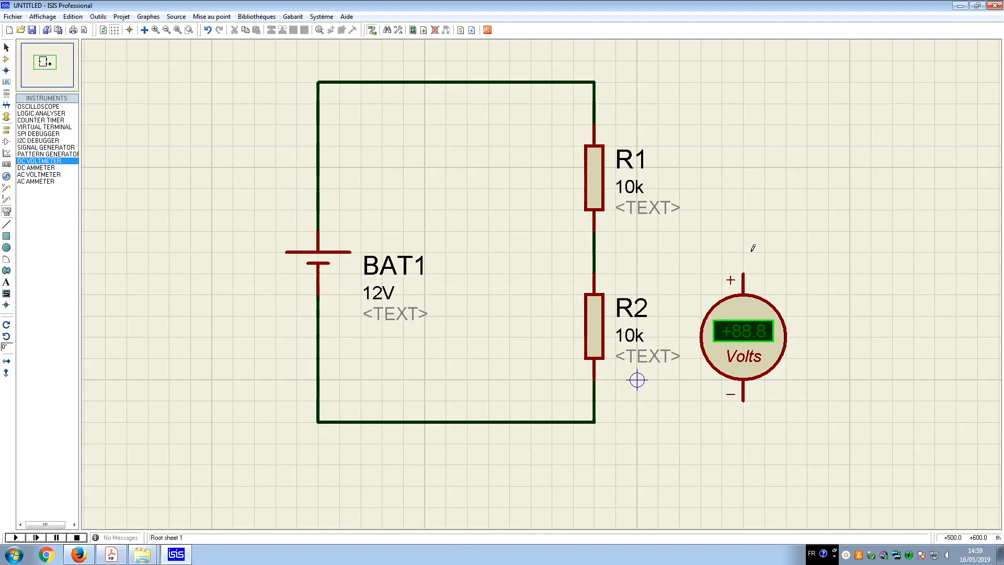
# Step: Wire the voltmeter's positive terminal to the node between R1 and R2
pyautogui.click(746, 271)
pyautogui.click(743, 252)
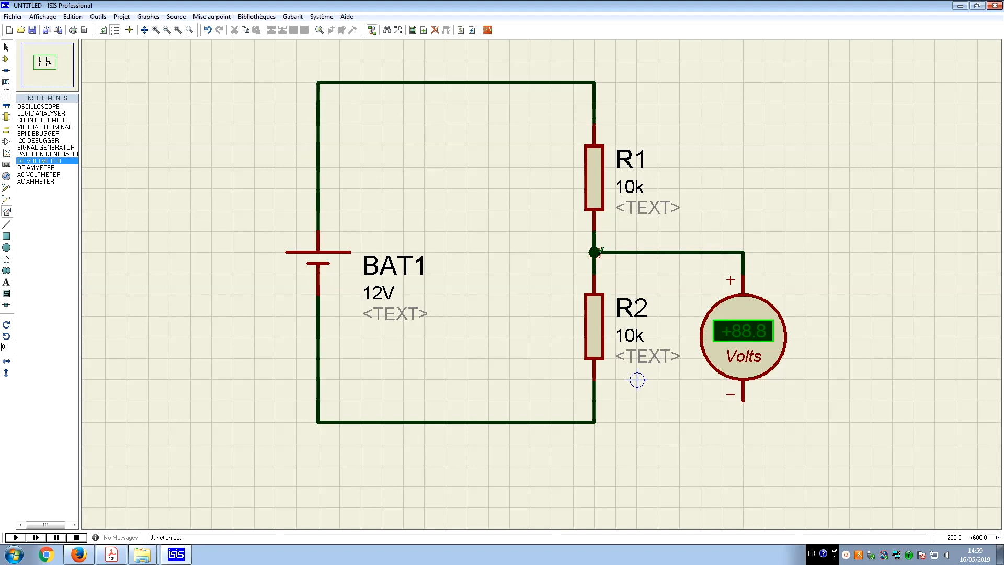
pyautogui.click(594, 253)
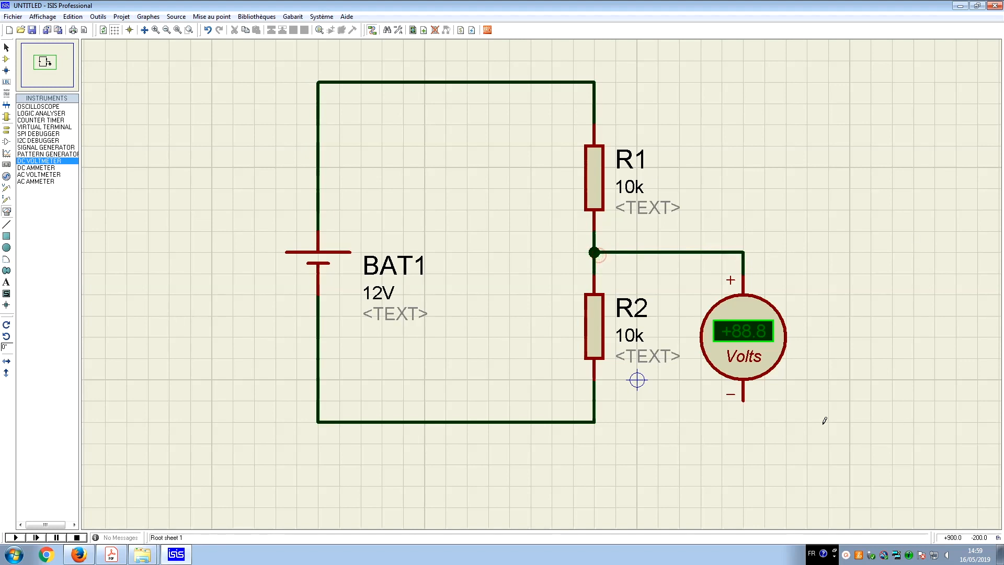
# Step: Wire the voltmeter's negative terminal to the node below R2 and simulate the circuit briefly to read the divider's output voltage
pyautogui.click(744, 398)
pyautogui.click(596, 422)
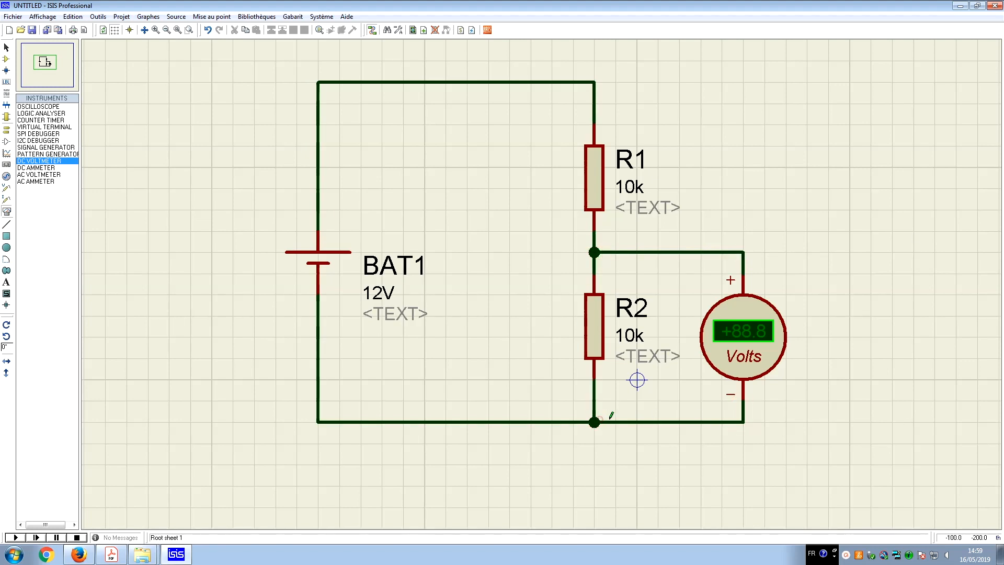
pyautogui.click(14, 537)
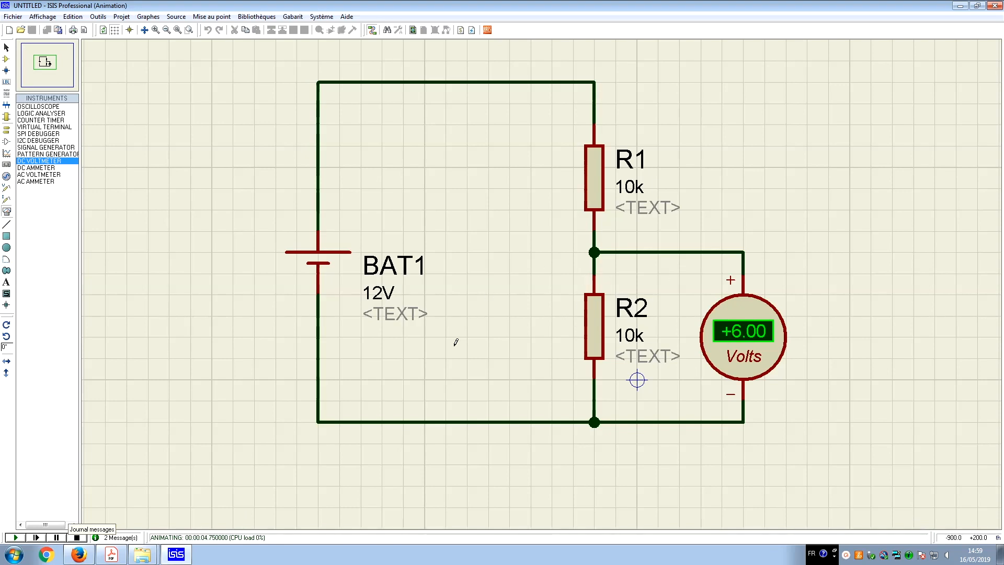
pyautogui.click(595, 337)
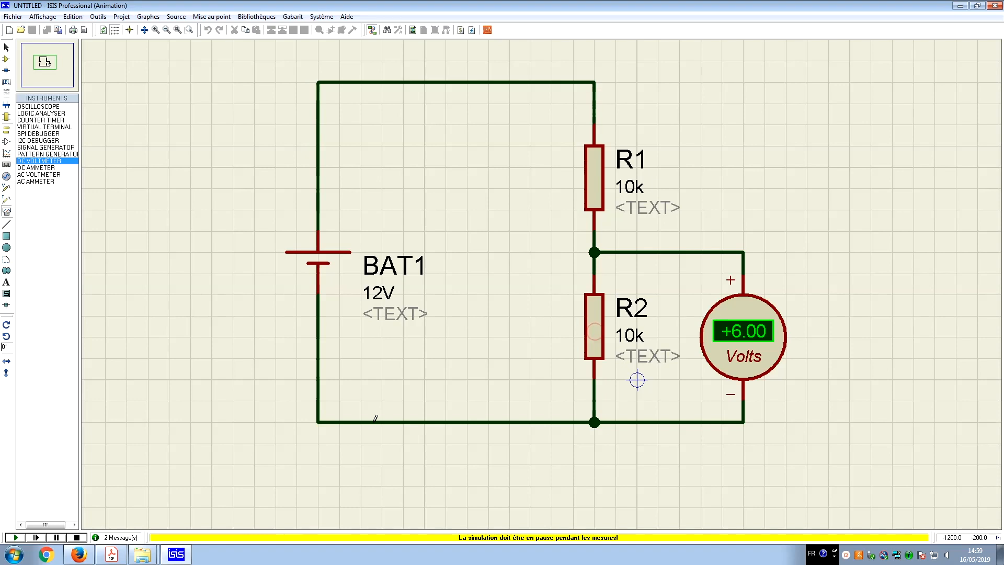
pyautogui.click(77, 536)
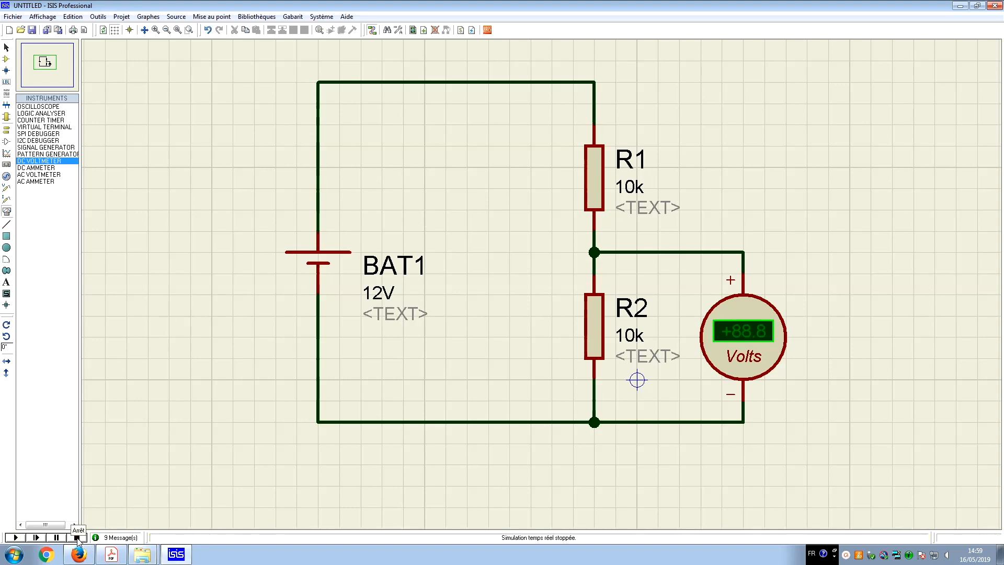
# Step: Delete resistor R2 from the circuit
pyautogui.rightClick(598, 327)
pyautogui.click(629, 119)
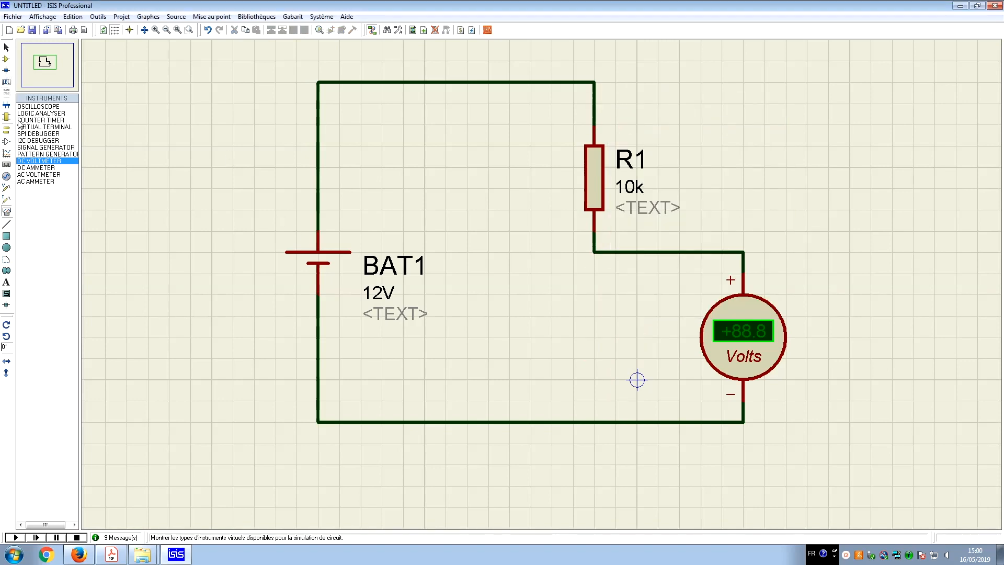
# Step: Search the component library for "POT LIN" and add the POT-HG high-granularity potentiometer to the device list
pyautogui.click(7, 61)
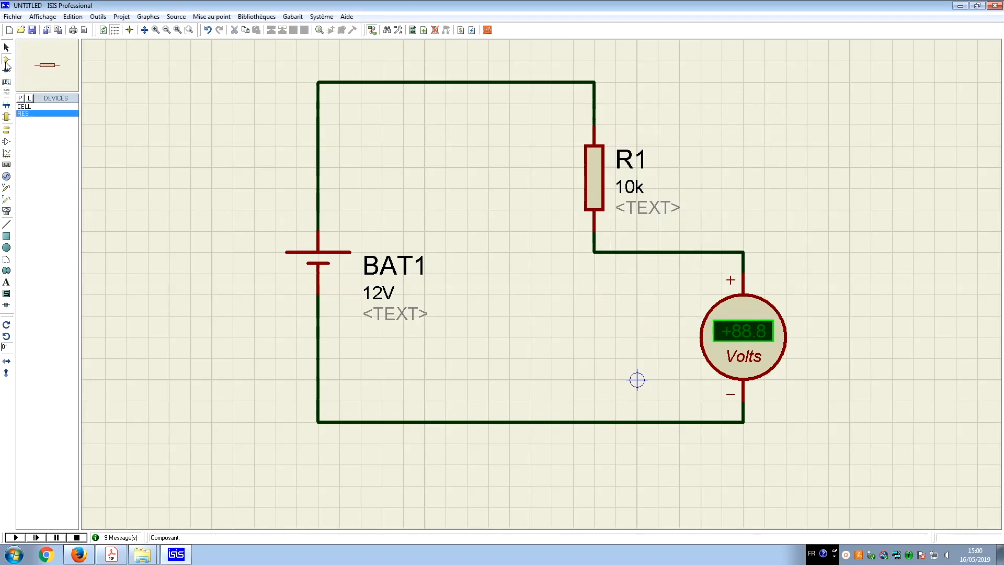
pyautogui.click(20, 99)
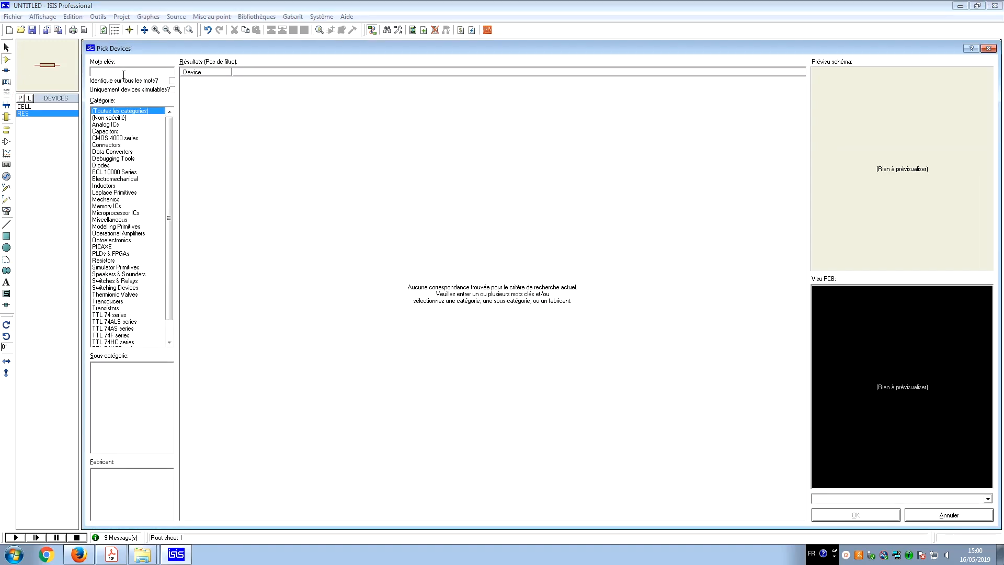
pyautogui.write('POT Lin')
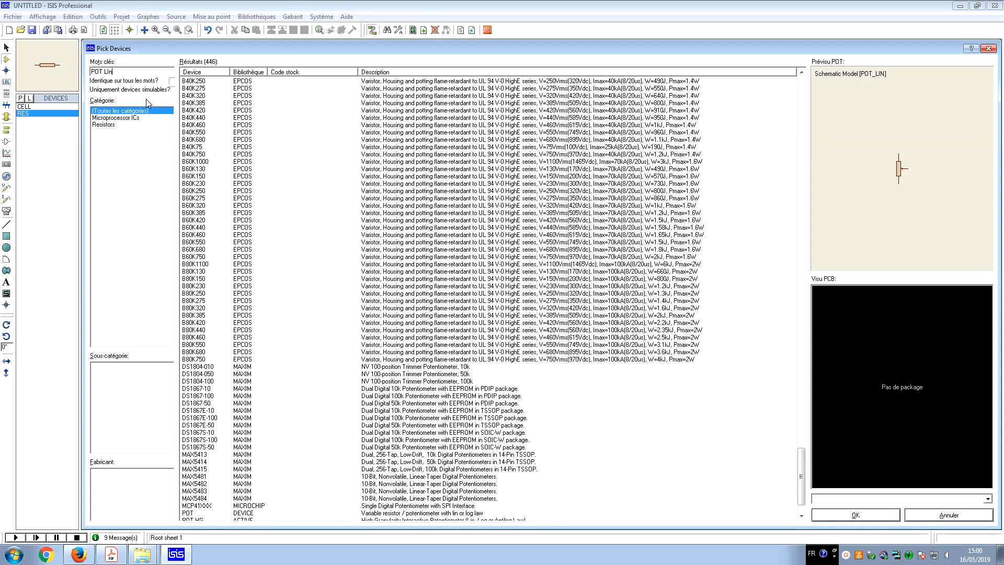
pyautogui.press('BackSpace')
pyautogui.press('BackSpace')
pyautogui.press('BackSpace')
pyautogui.write('LIN')
pyautogui.click(198, 133)
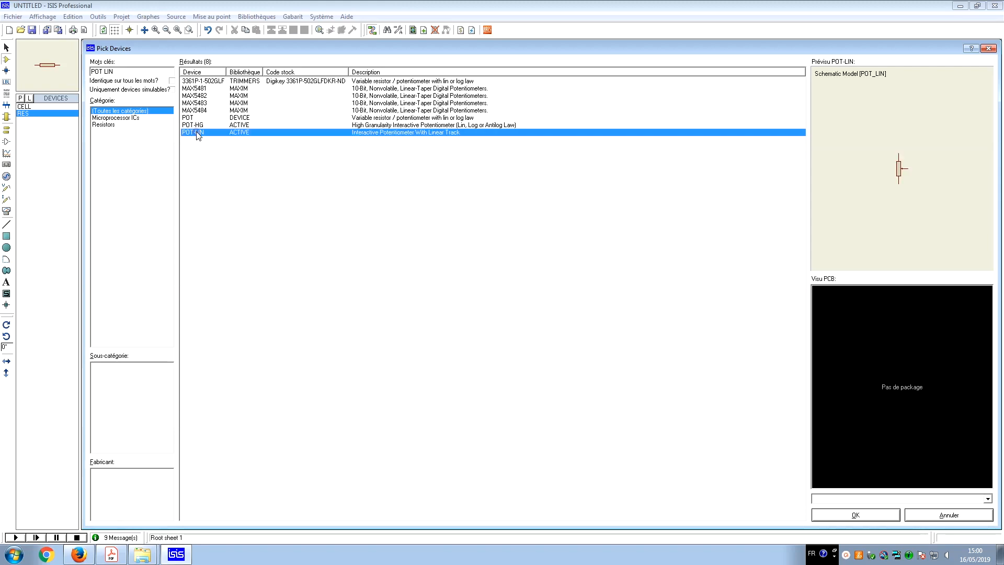
pyautogui.click(198, 125)
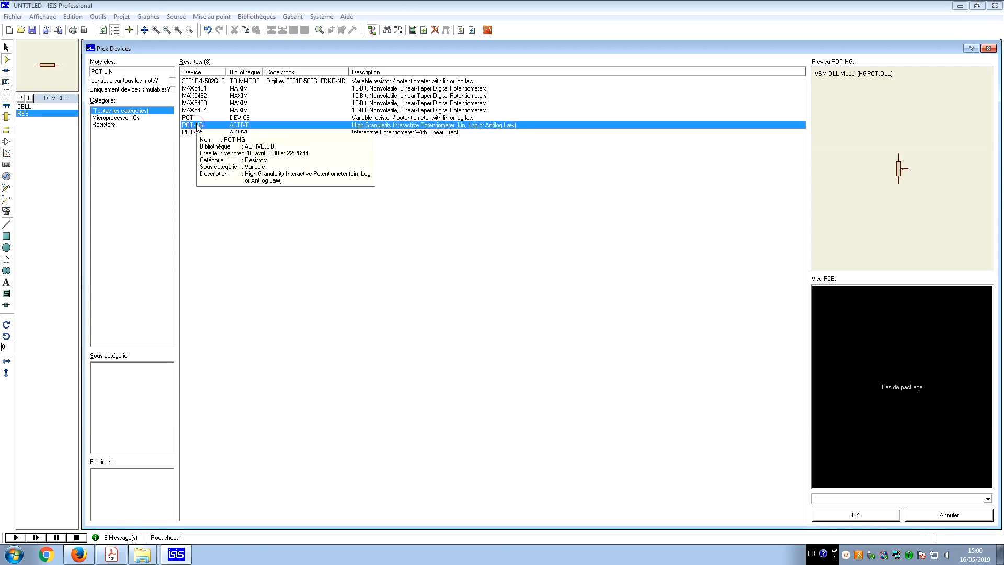
pyautogui.doubleClick(198, 126)
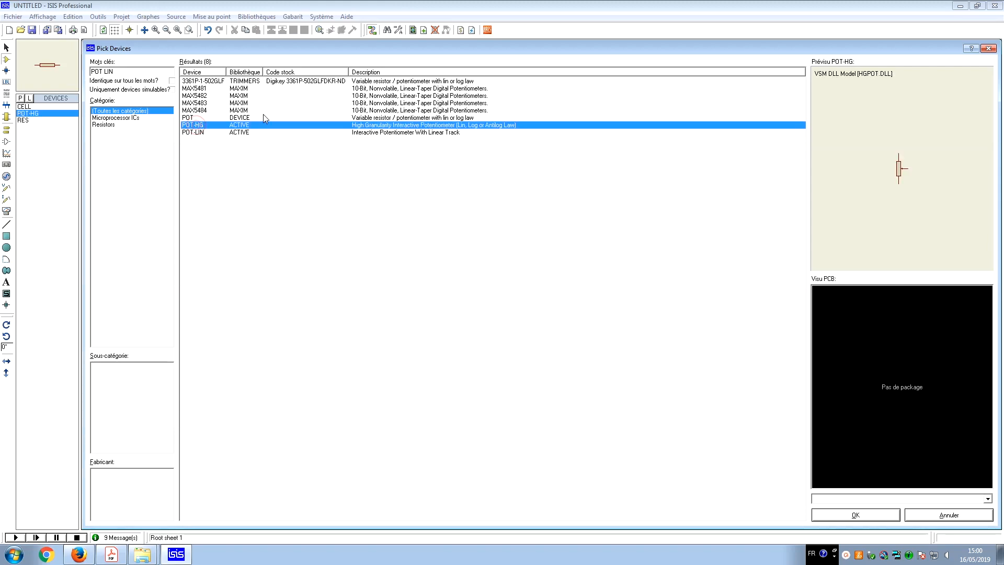
pyautogui.click(855, 515)
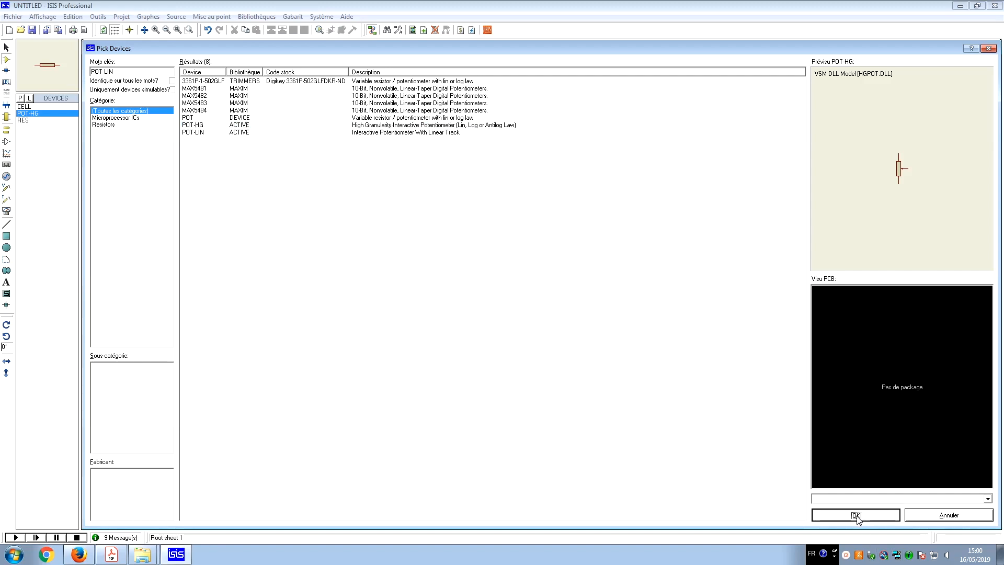
# Step: Place the POT-HG potentiometer below R1 and wire its two end terminals to the R1 node and the battery's return wire
pyautogui.click(596, 329)
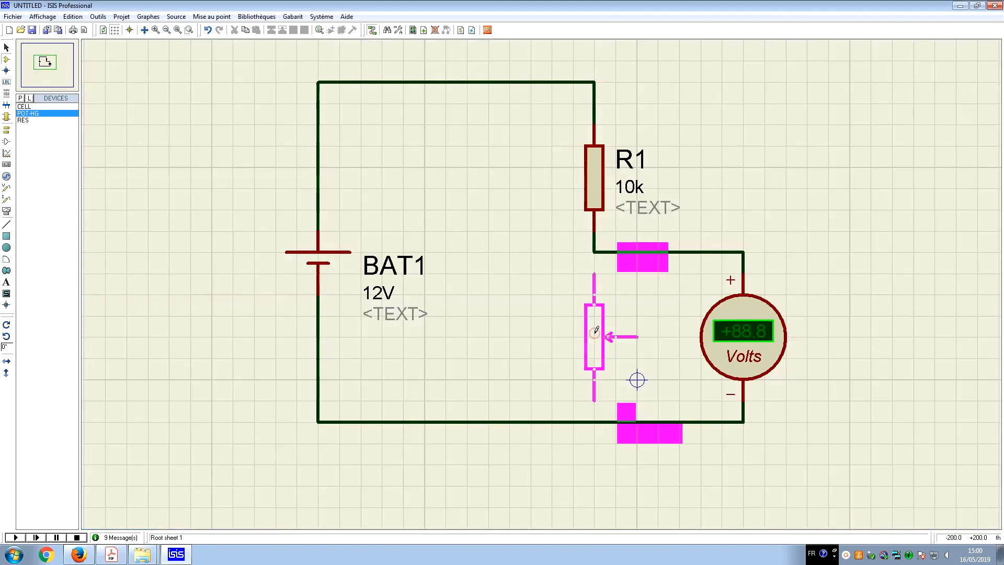
pyautogui.click(596, 329)
pyautogui.click(596, 252)
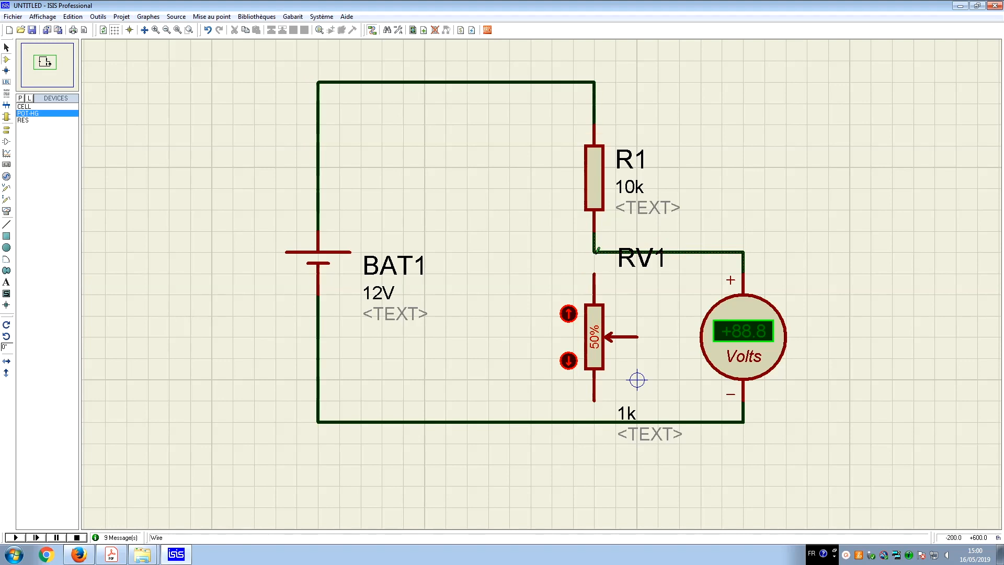
pyautogui.click(595, 272)
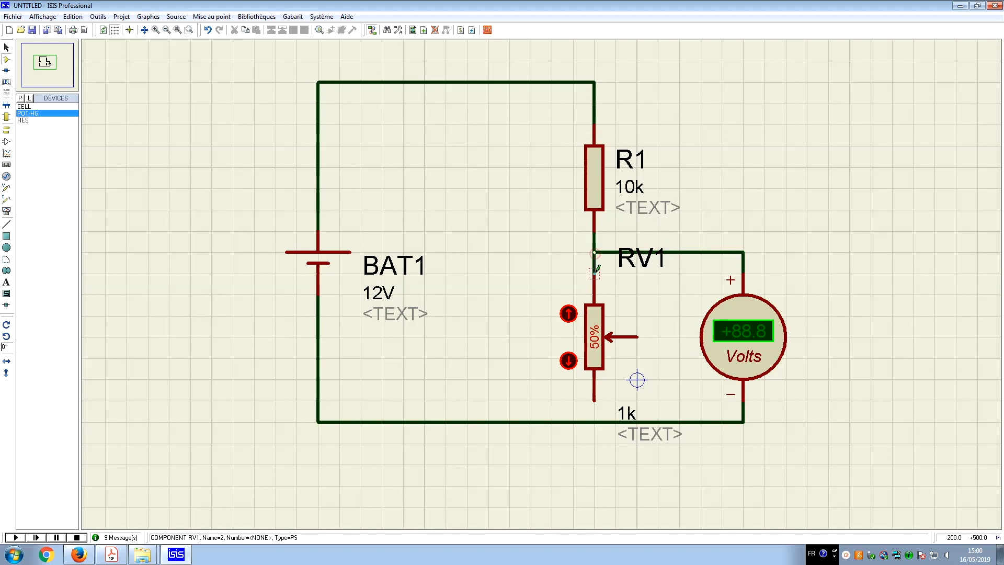
pyautogui.click(594, 399)
pyautogui.click(595, 421)
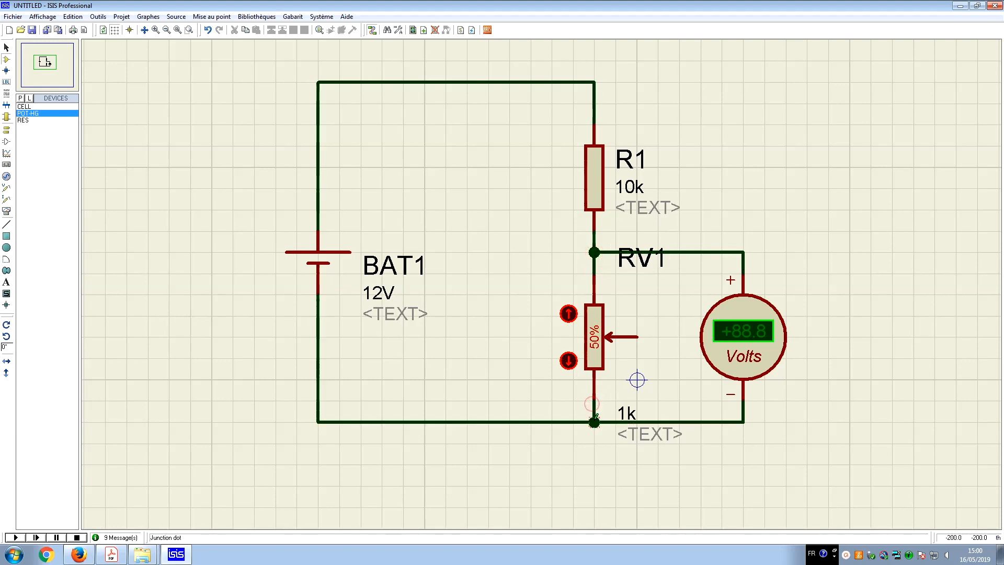
# Step: Simulate the circuit briefly to read the voltage across the 1k potentiometer
pyautogui.click(15, 538)
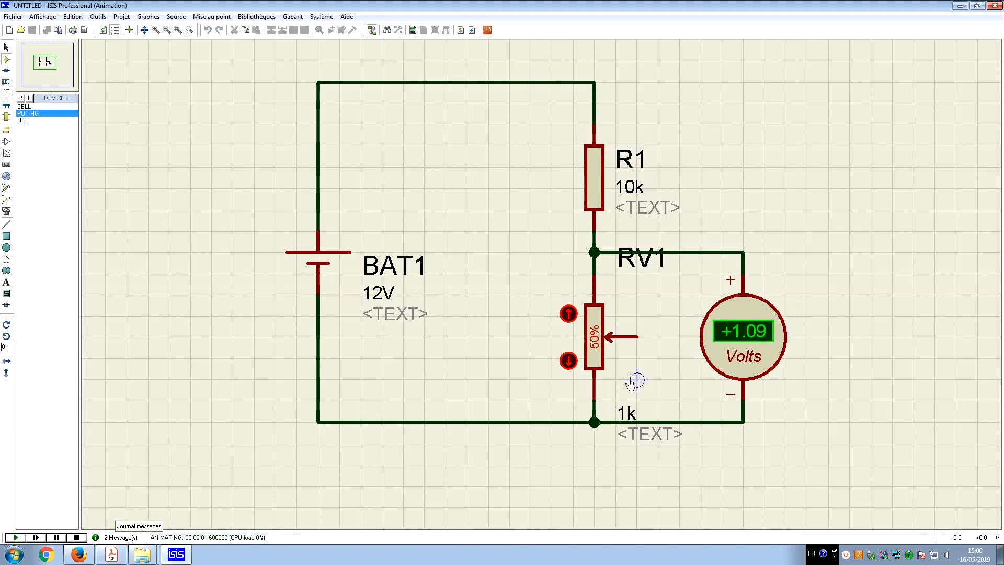
pyautogui.click(75, 538)
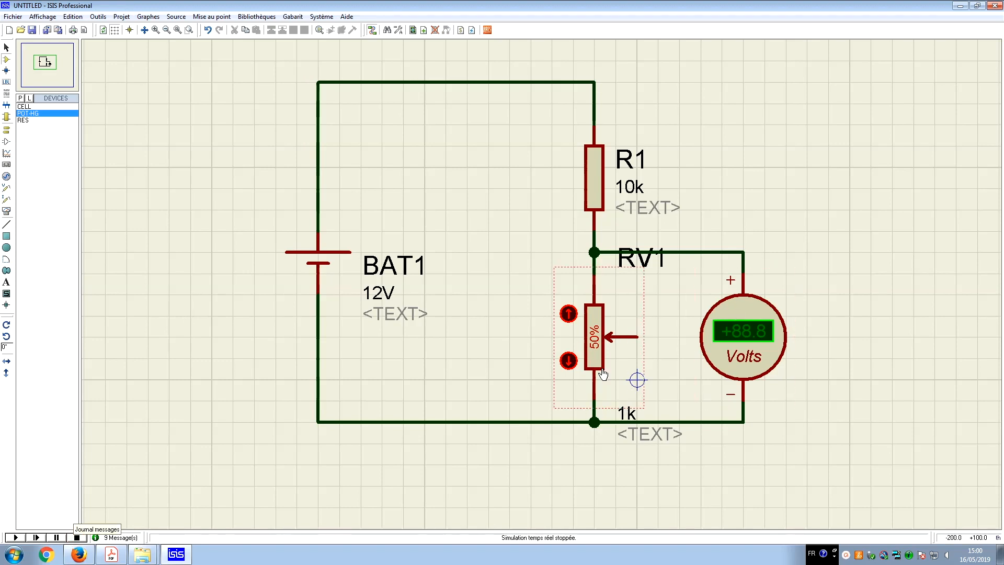
# Step: Set the resistance of potentiometer RV1 to 10k
pyautogui.click(599, 351)
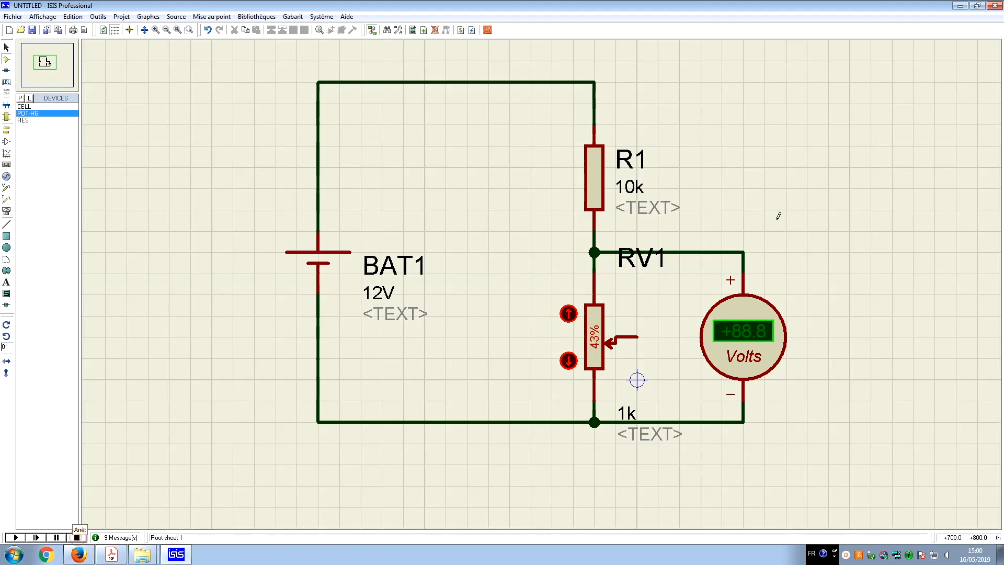
pyautogui.click(599, 342)
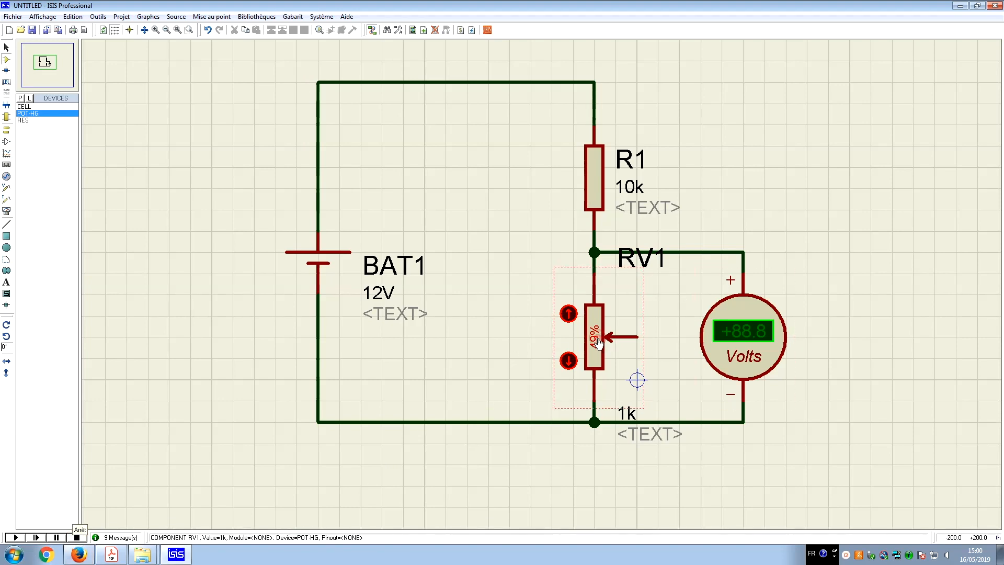
pyautogui.doubleClick(627, 413)
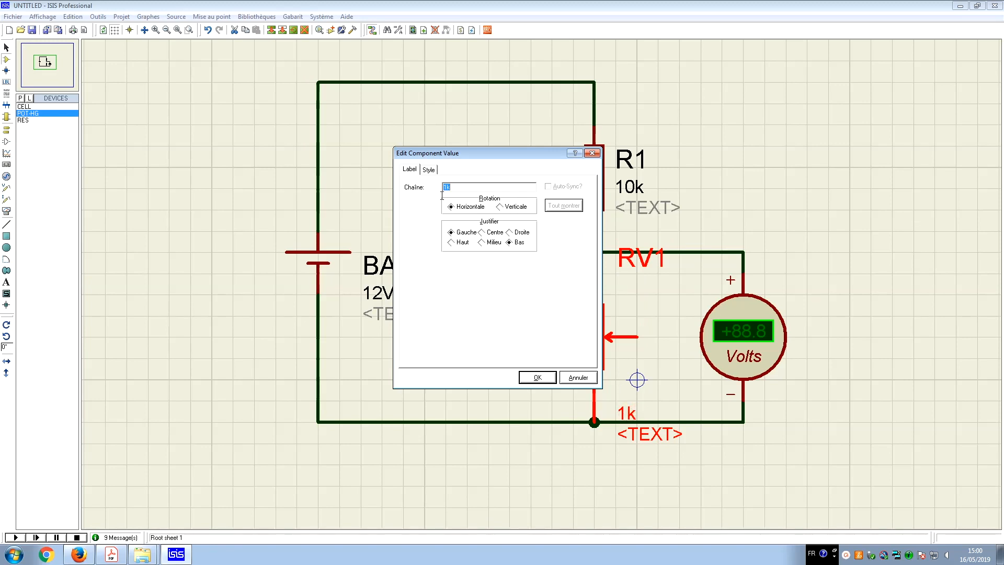
pyautogui.click(546, 374)
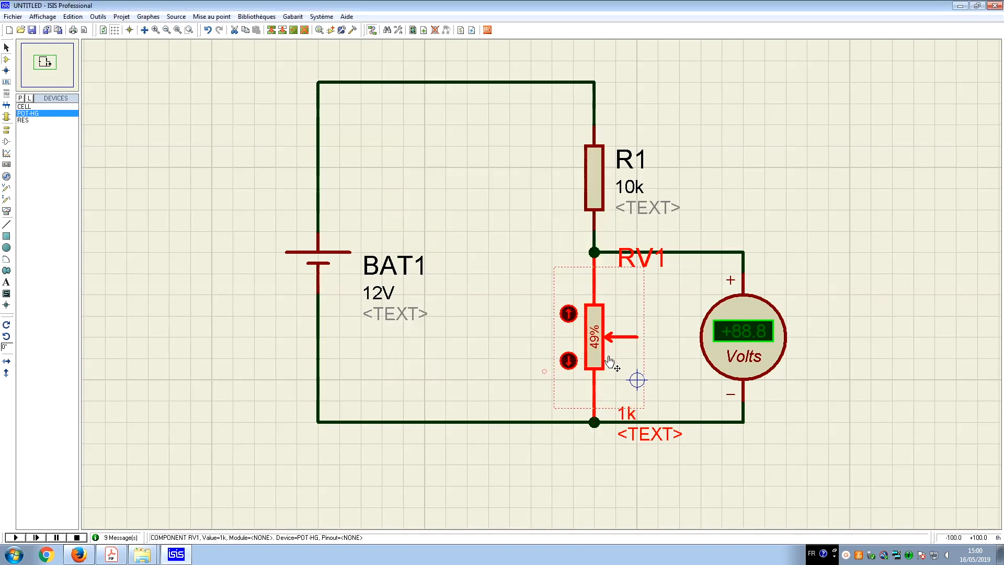
pyautogui.doubleClick(591, 331)
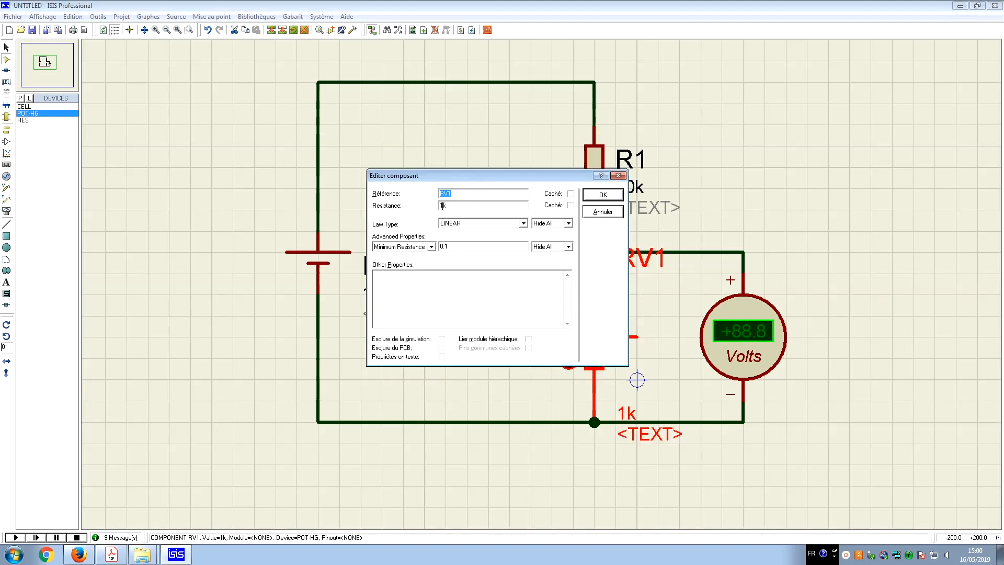
pyautogui.write('0')
pyautogui.click(595, 193)
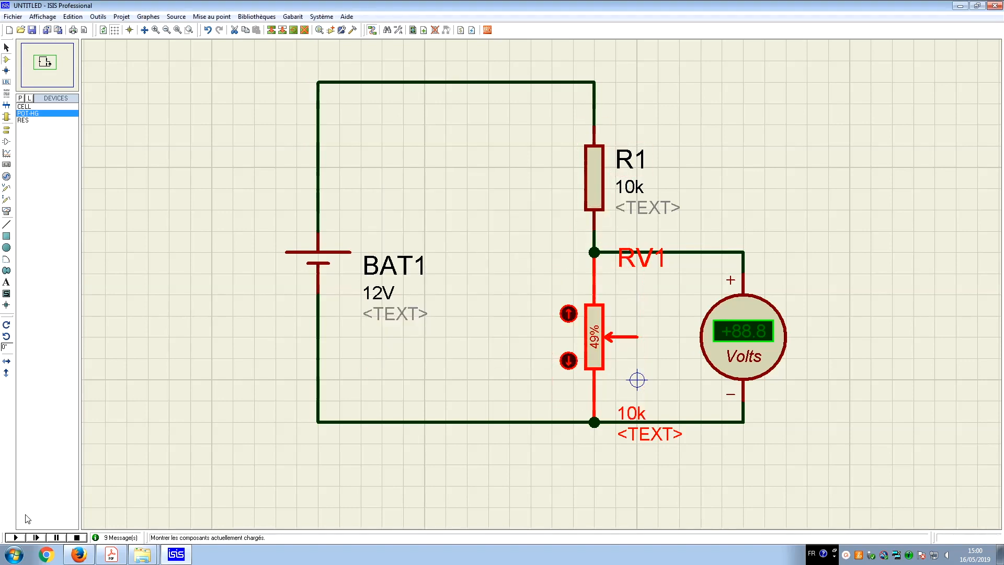
# Step: Run the simulation to read the voltage across the 10k potentiometer, and stop it
pyautogui.click(15, 536)
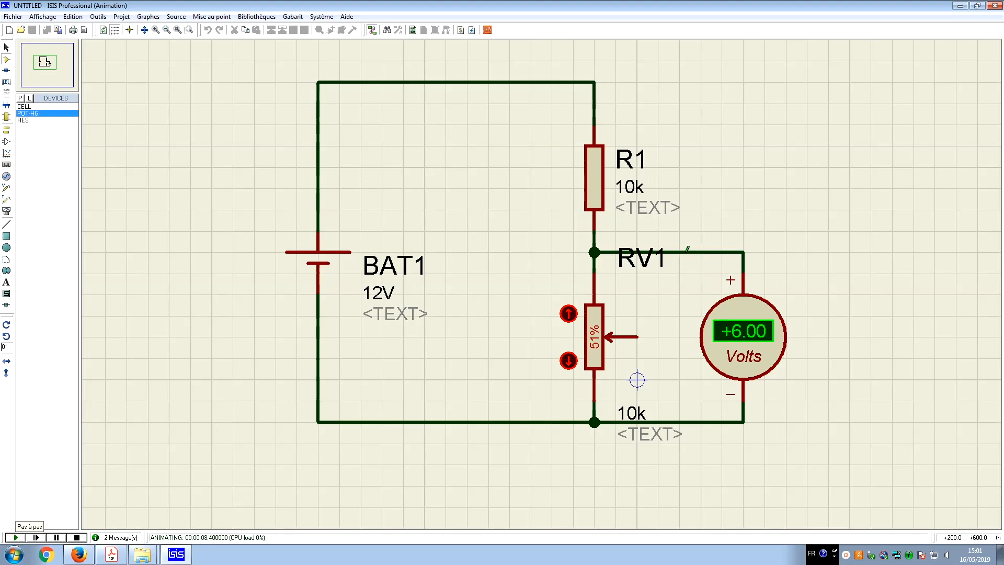
pyautogui.click(76, 537)
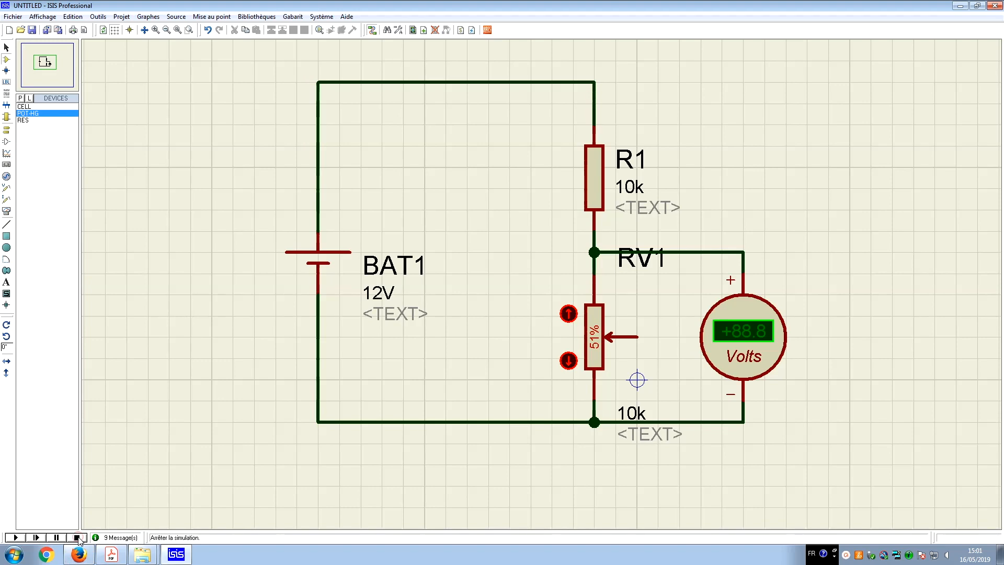
# Step: Delete the wire between the divider node and the voltmeter, and rewire the voltmeter's positive terminal to RV1's wiper
pyautogui.rightClick(697, 251)
pyautogui.click(724, 278)
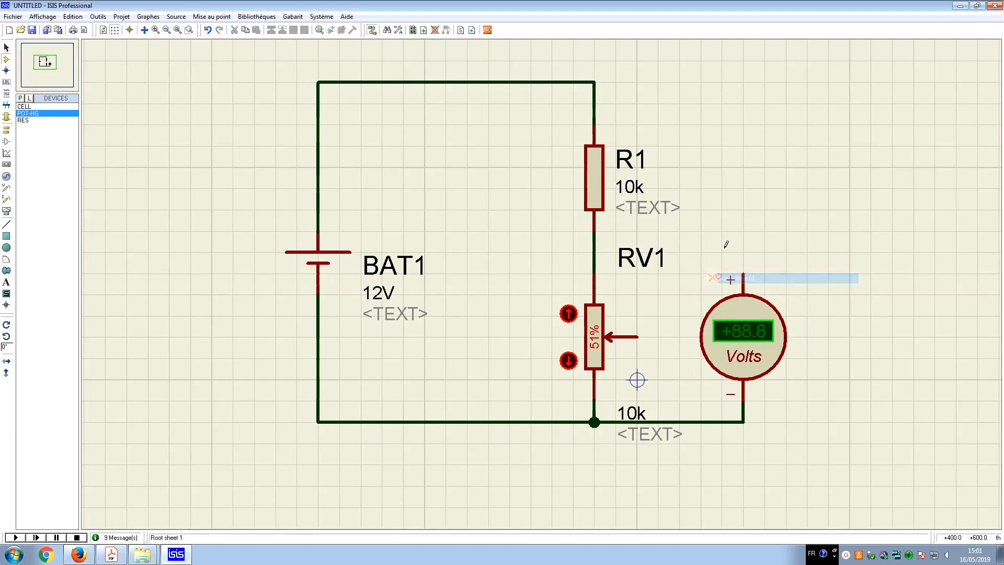
pyautogui.click(743, 273)
pyautogui.click(743, 252)
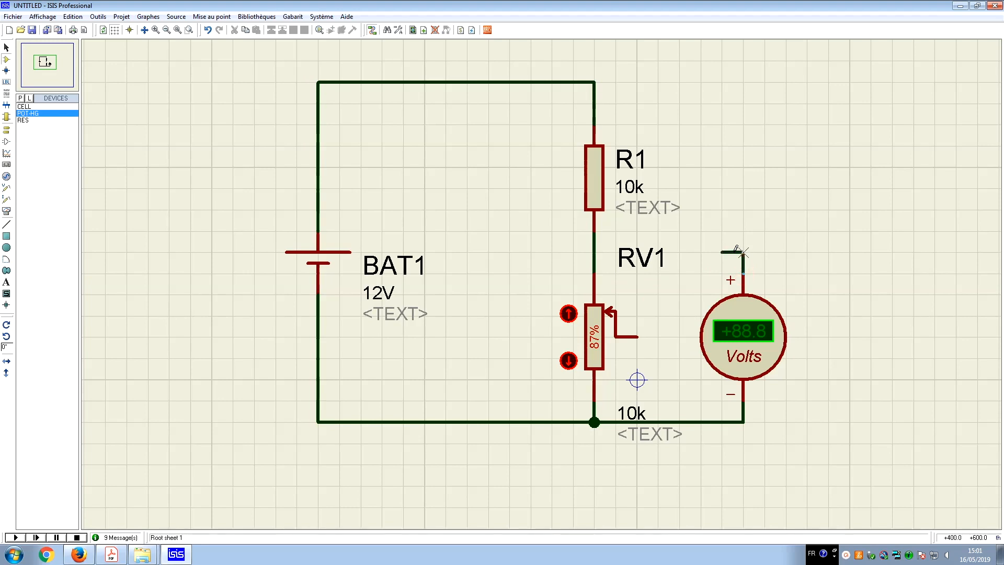
pyautogui.click(680, 252)
pyautogui.click(679, 337)
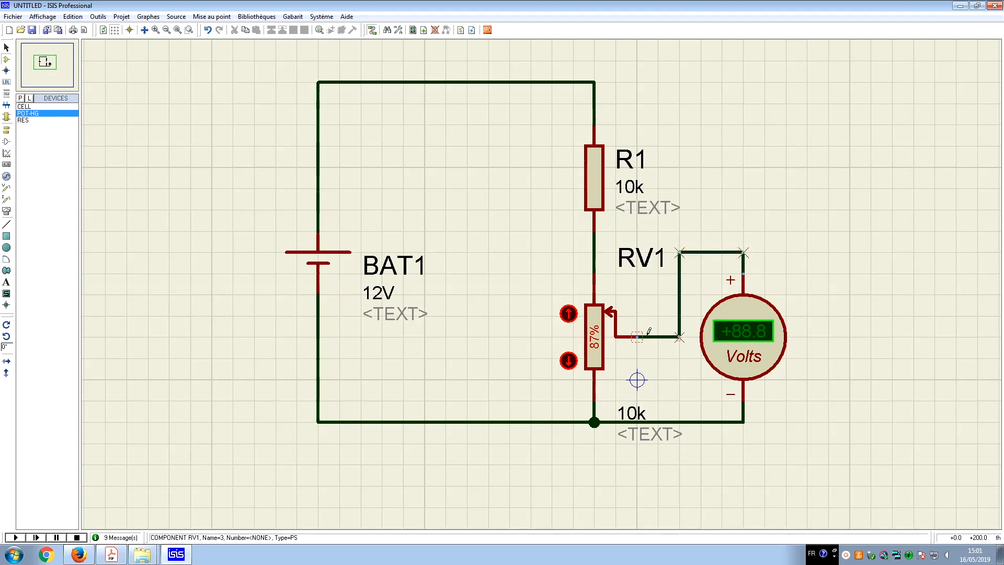
pyautogui.click(638, 336)
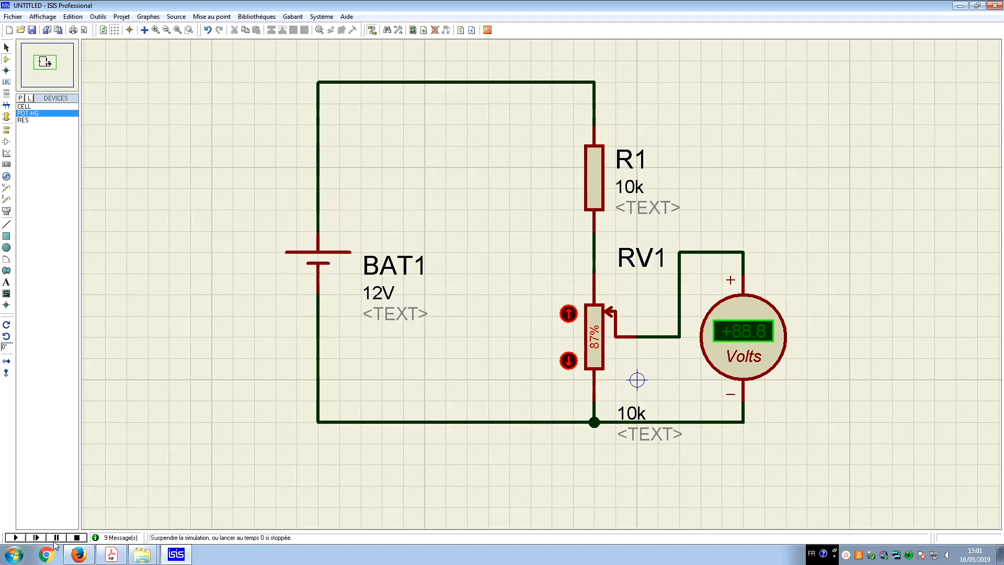
# Step: Run the simulation and sweep RV1's wiper up to 100% and down to 0% to observe the voltmeter
pyautogui.click(16, 537)
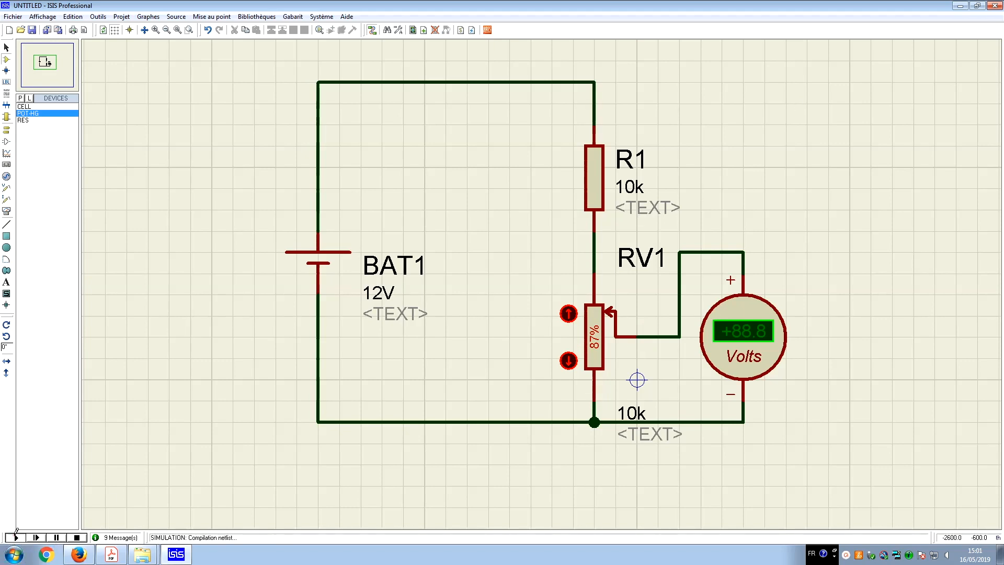
pyautogui.click(569, 314)
pyautogui.click(568, 314)
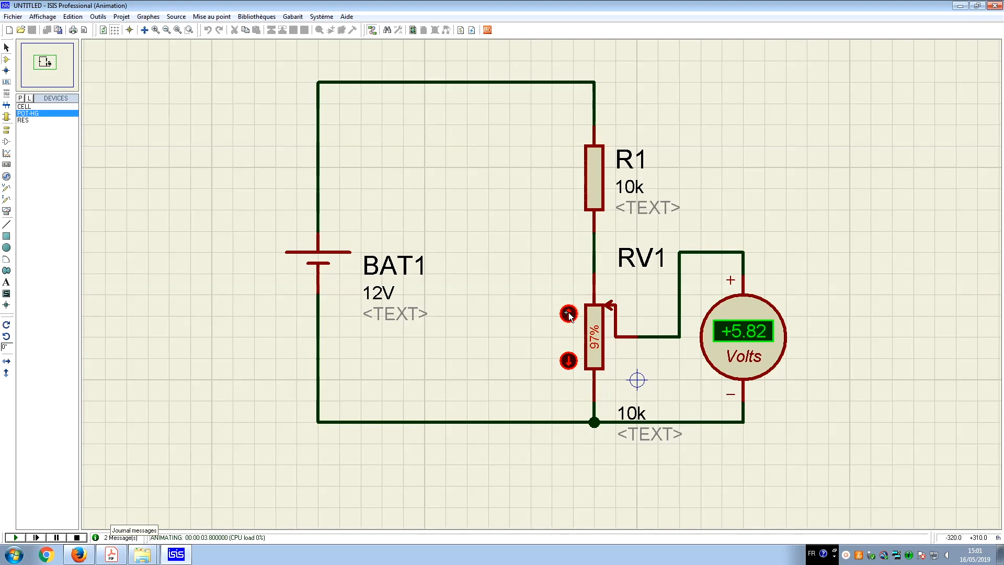
pyautogui.click(569, 313)
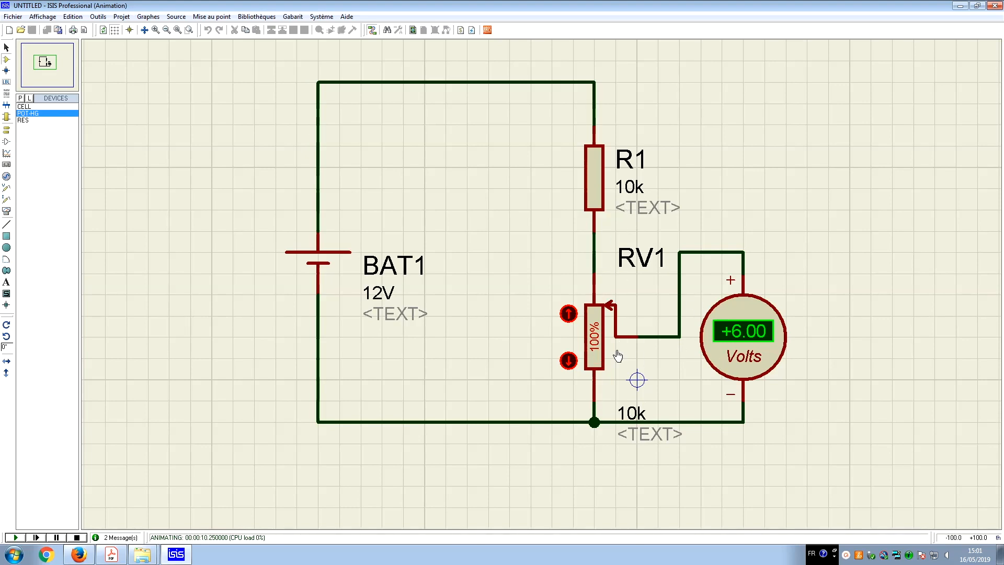
pyautogui.click(568, 361)
pyautogui.moveTo(568, 361); pyautogui.dragTo(569, 361)
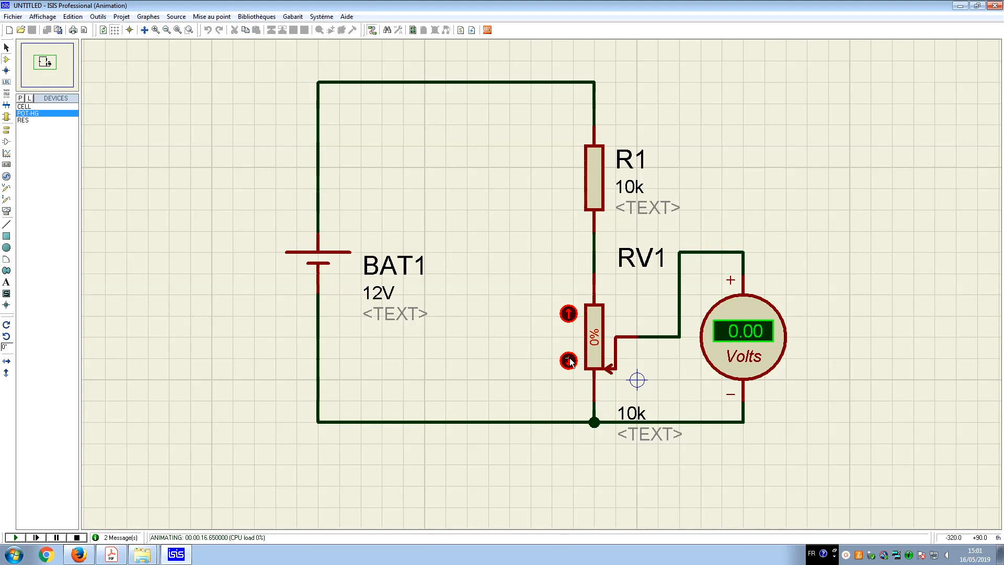